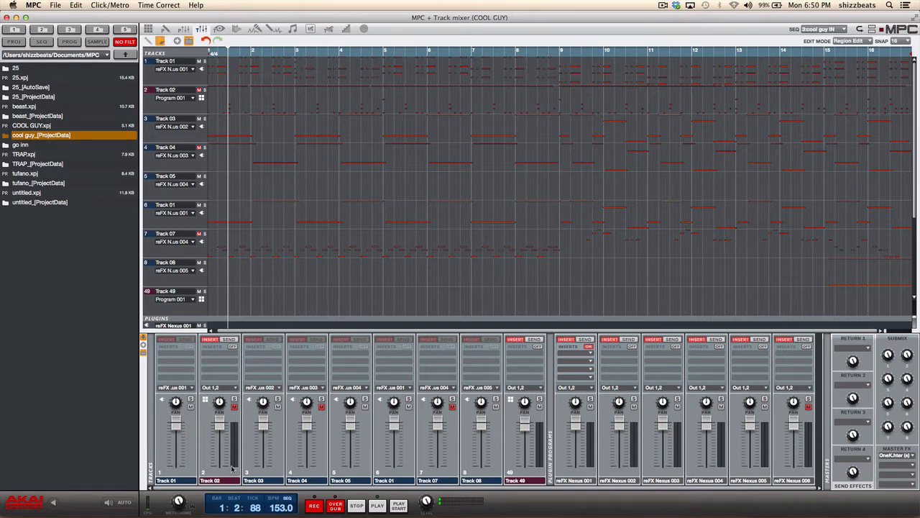
Switch to Logic Pro X and open the recent project trap
{"action": "left_click", "coordinate": [247, 507]}
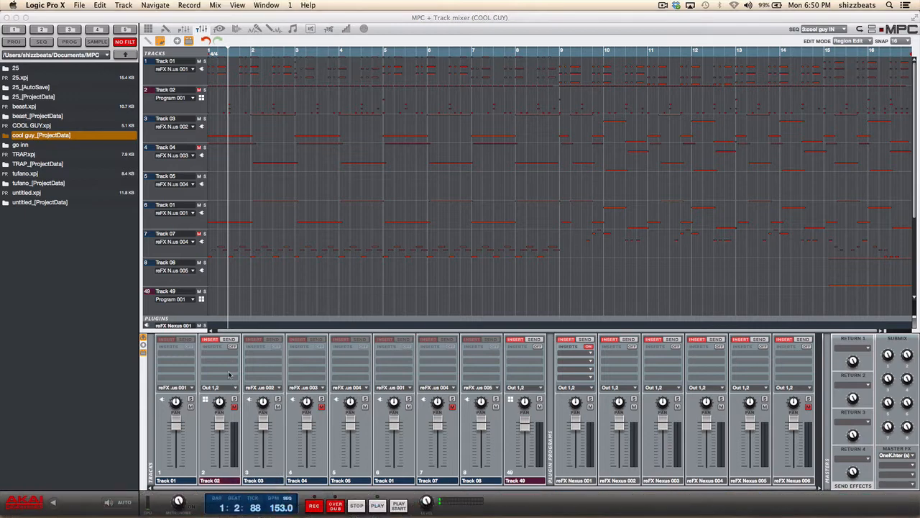
{"action": "left_click", "coordinate": [79, 5]}
{"action": "mouse_move", "coordinate": [105, 44]}
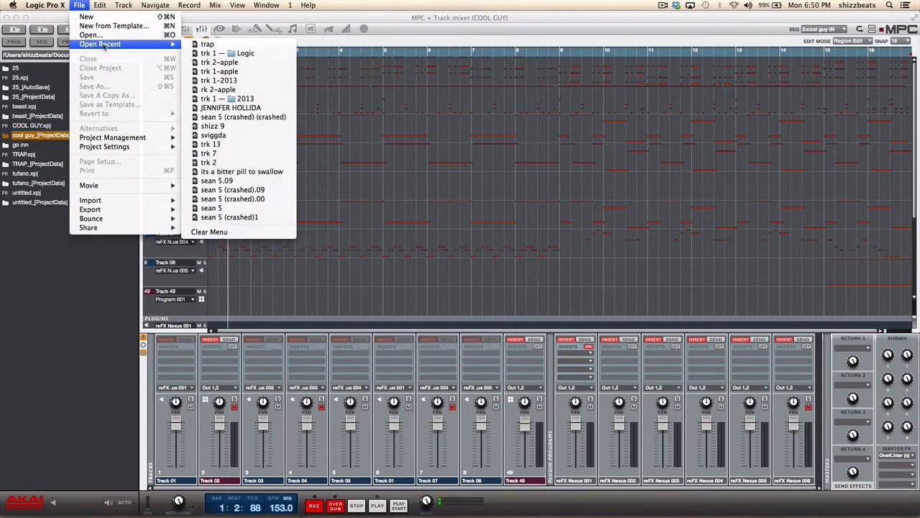
{"action": "left_click", "coordinate": [194, 45]}
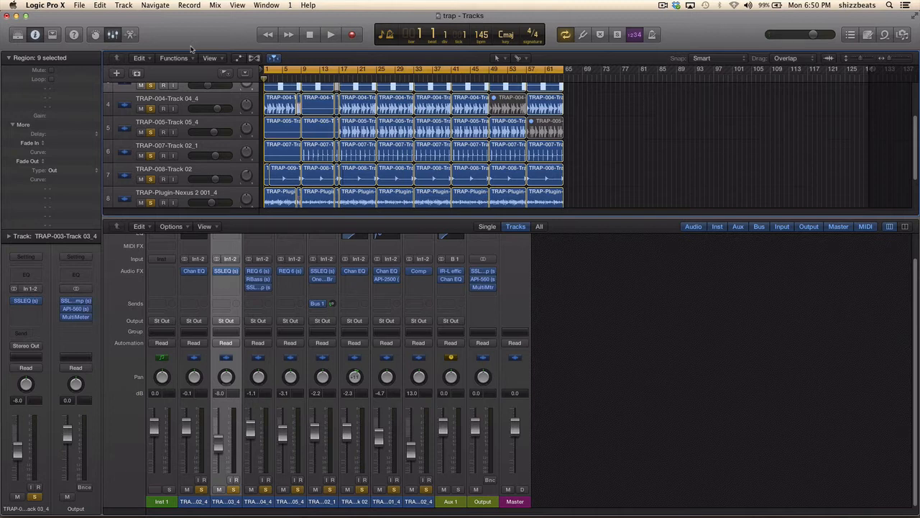
Play back the trap arrangement from the start with the mixer hidden and stop it after adjusting the system volume
{"action": "key", "text": "space"}
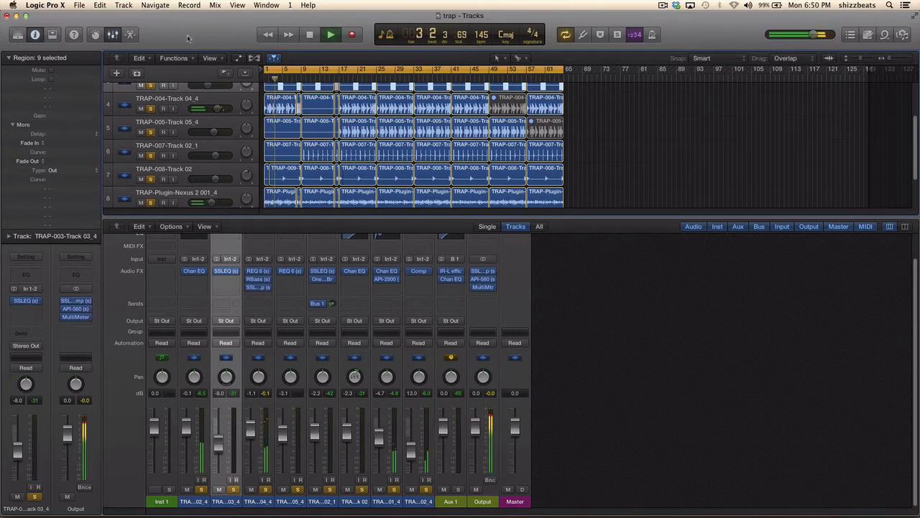
{"action": "scroll", "coordinate": [341, 135], "scroll_direction": "up", "scroll_amount": 3}
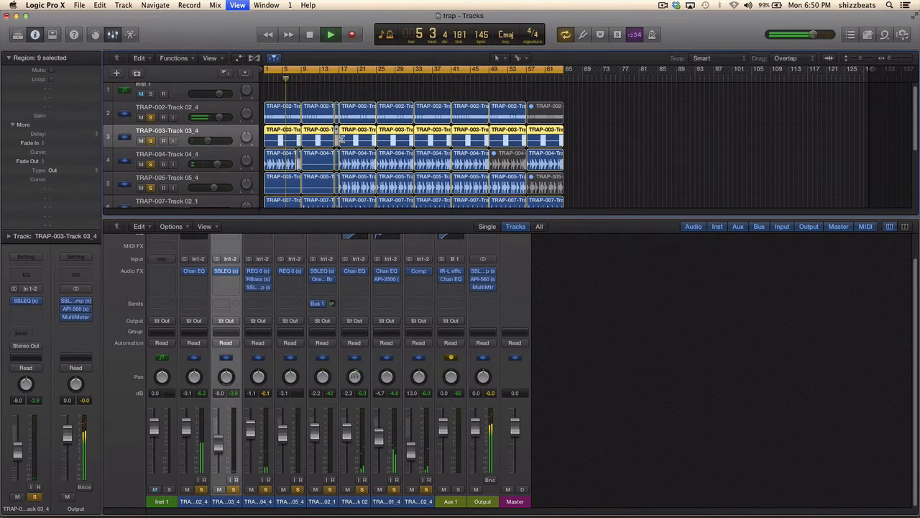
{"action": "key", "text": "x"}
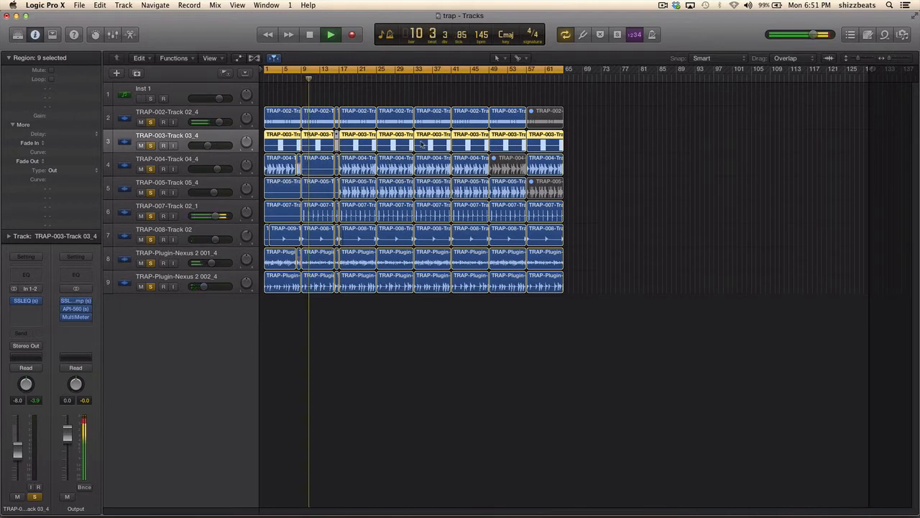
{"action": "left_click", "coordinate": [748, 5]}
{"action": "left_click", "coordinate": [748, 20]}
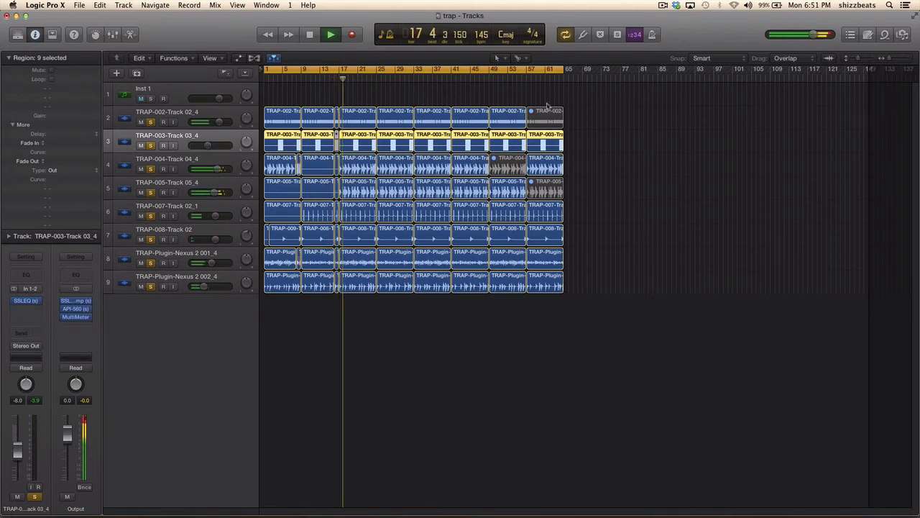
{"action": "key", "text": "space"}
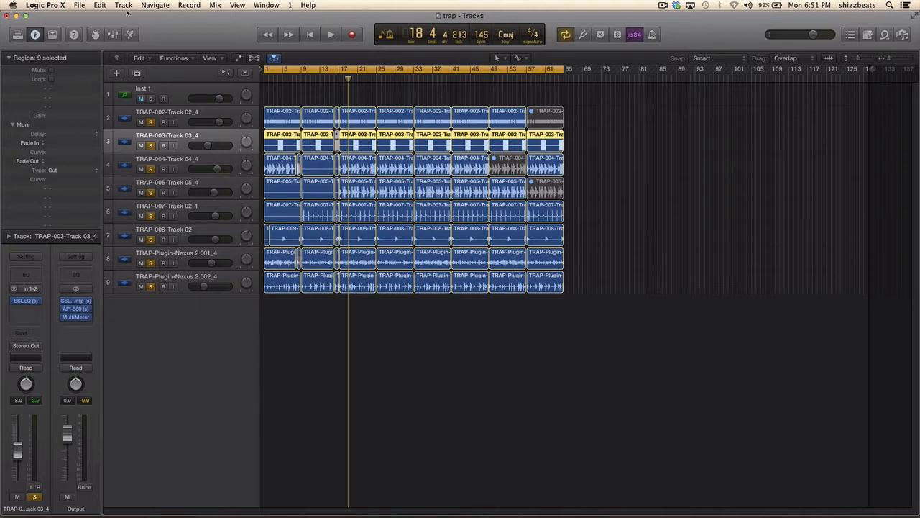
Close the trap project window and switch back to the MPC software
{"action": "left_click", "coordinate": [16, 16]}
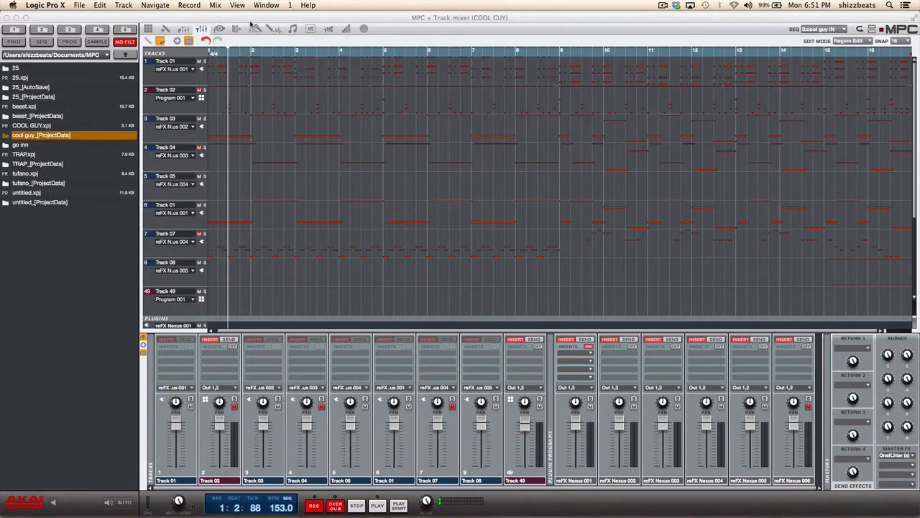
{"action": "left_click", "coordinate": [249, 17]}
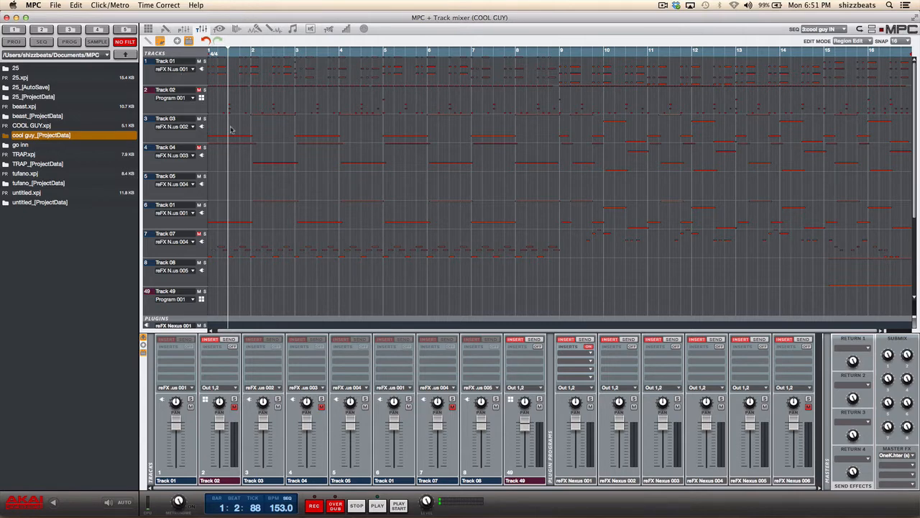
Select sequence 1: cool guy HK in Main Mode and display its tracks in the Track mixer view
{"action": "left_click", "coordinate": [148, 28]}
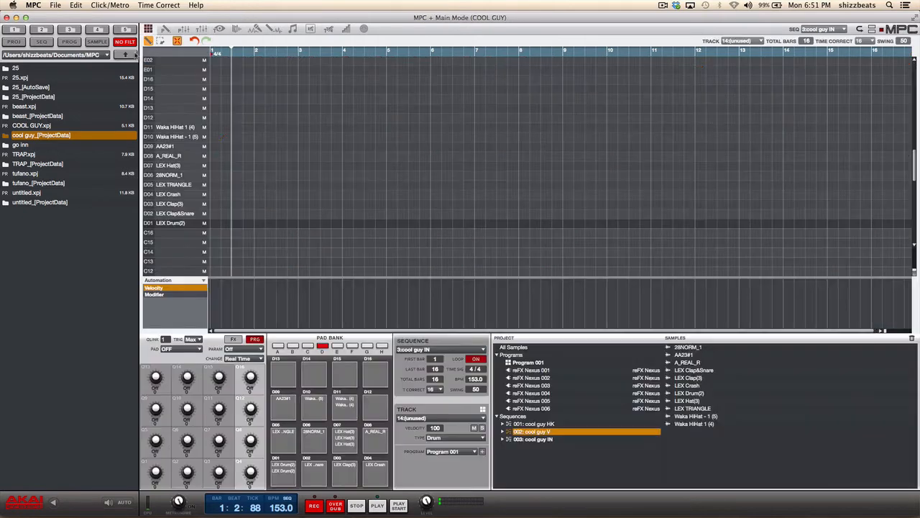
{"action": "left_click", "coordinate": [480, 350]}
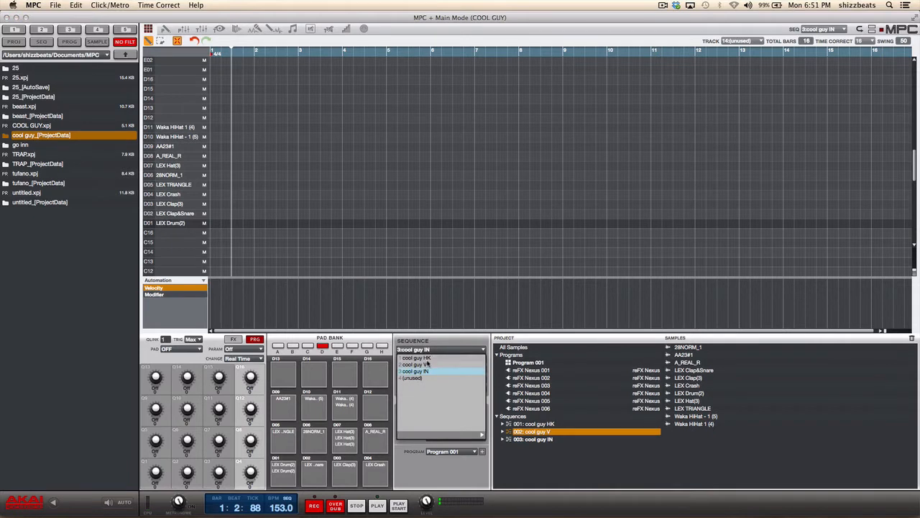
{"action": "left_click", "coordinate": [425, 358]}
{"action": "left_click", "coordinate": [483, 350]}
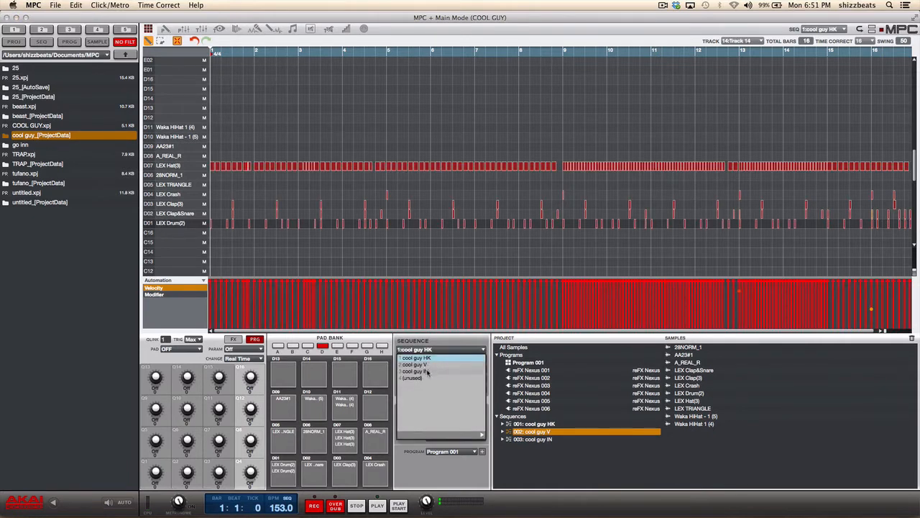
{"action": "left_click", "coordinate": [467, 342]}
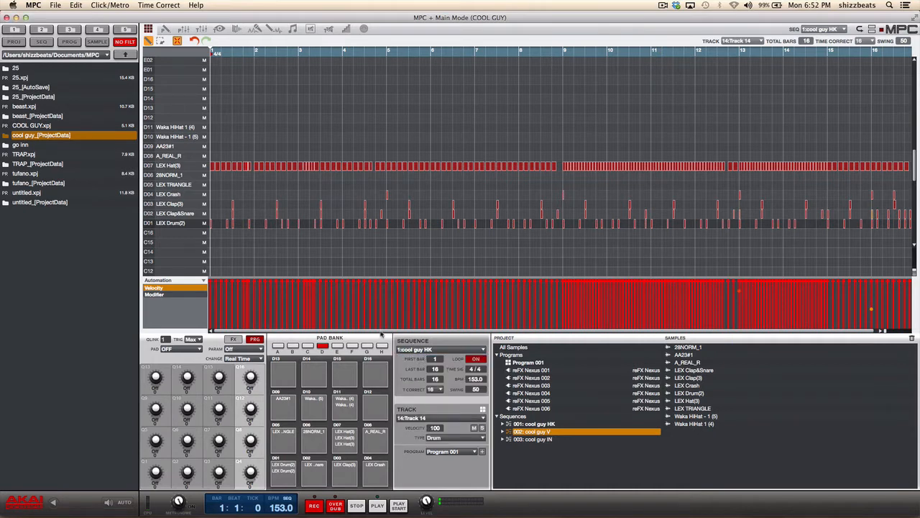
{"action": "left_click", "coordinate": [202, 30]}
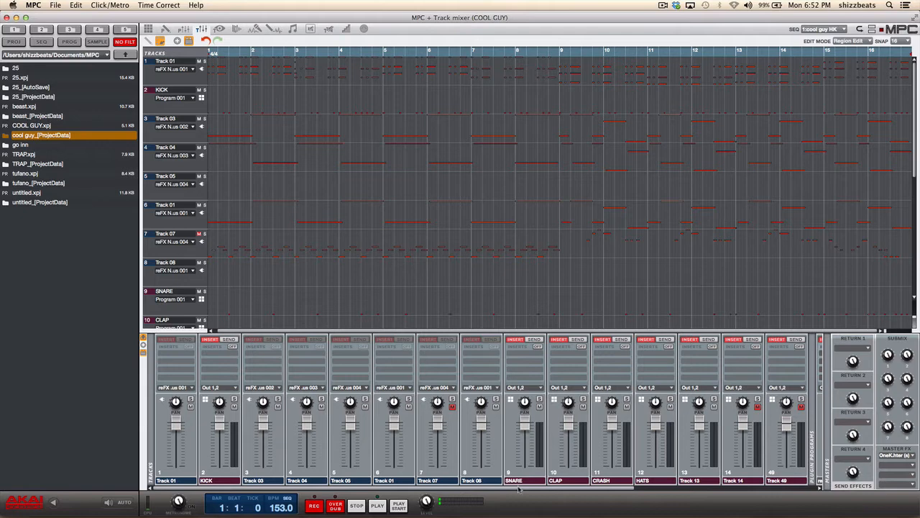
{"action": "mouse_move", "coordinate": [523, 489]}
{"action": "left_mouse_down"}
{"action": "mouse_move", "coordinate": [713, 489]}
{"action": "mouse_move", "coordinate": [509, 493]}
{"action": "left_mouse_up"}
Select sequence 2: cool guy V in Main Mode and display its tracks in the Track mixer view
{"action": "left_click", "coordinate": [148, 28]}
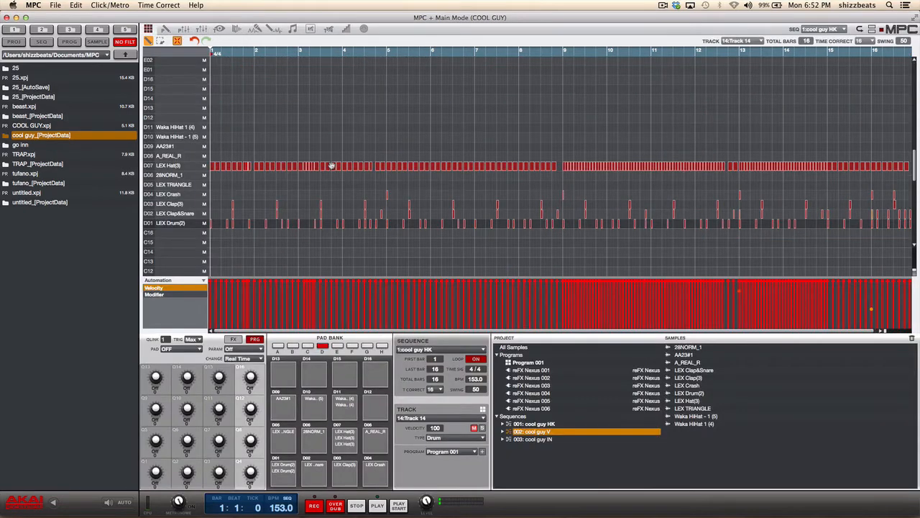
{"action": "left_click", "coordinate": [480, 349]}
{"action": "left_click", "coordinate": [446, 367]}
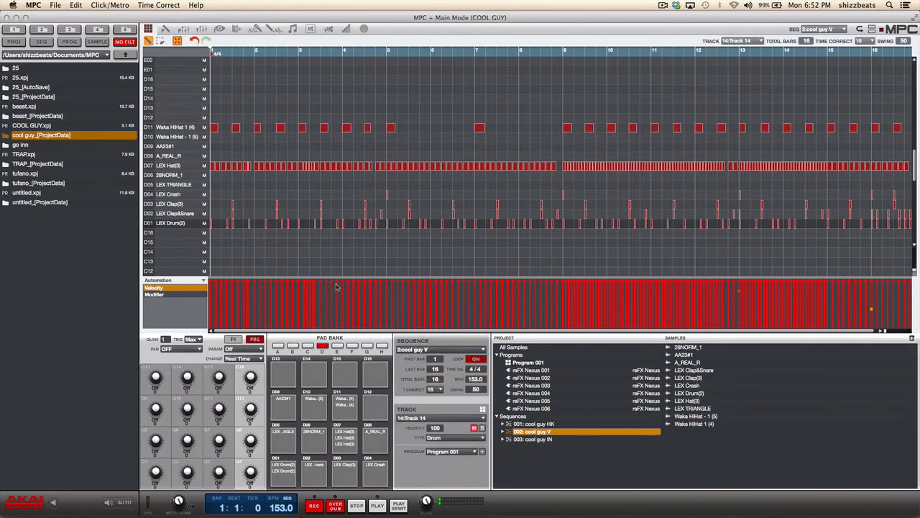
{"action": "left_click", "coordinate": [206, 29]}
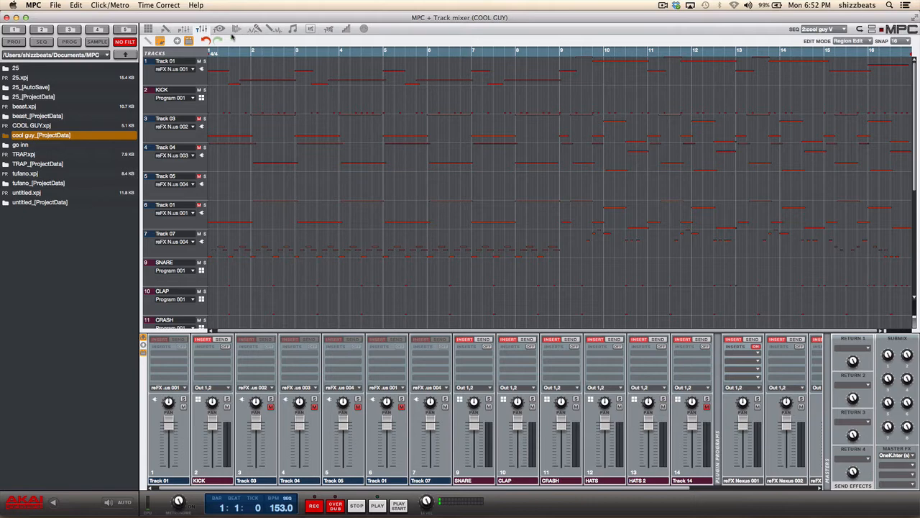
In Song mode, play the arranged song and convert it to unused sequence 10, including muted tracks
{"action": "left_click", "coordinate": [294, 30]}
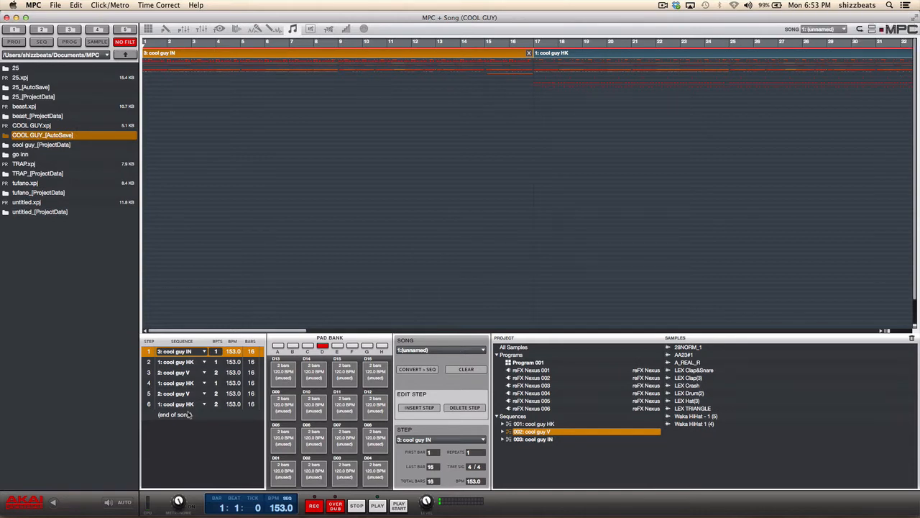
{"action": "key", "text": "space"}
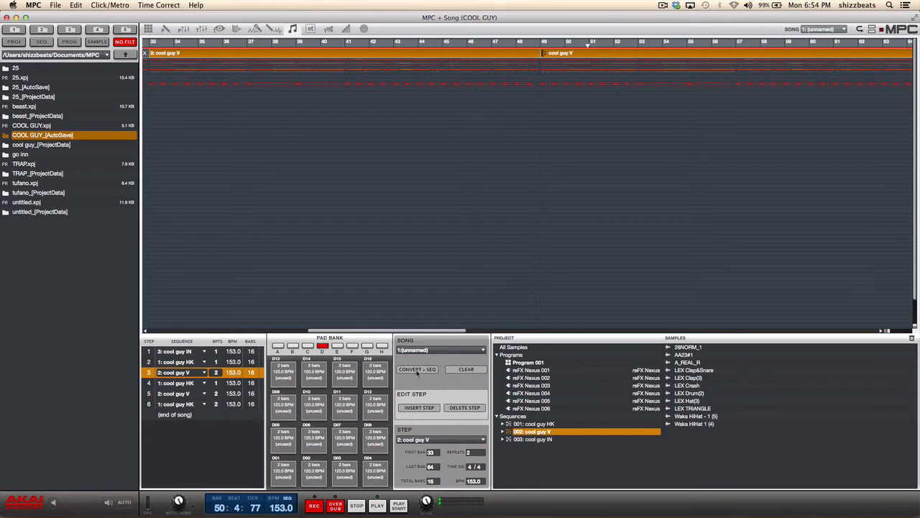
{"action": "left_click", "coordinate": [423, 371]}
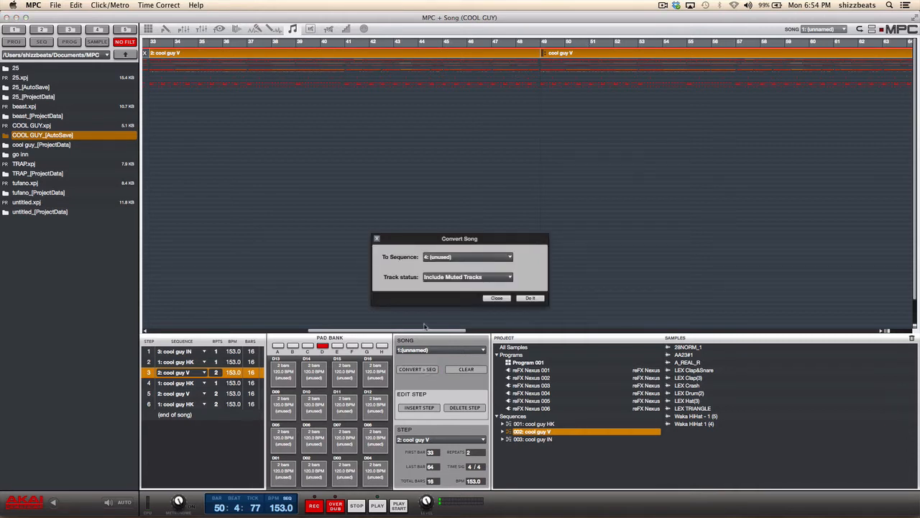
{"action": "left_click", "coordinate": [505, 258]}
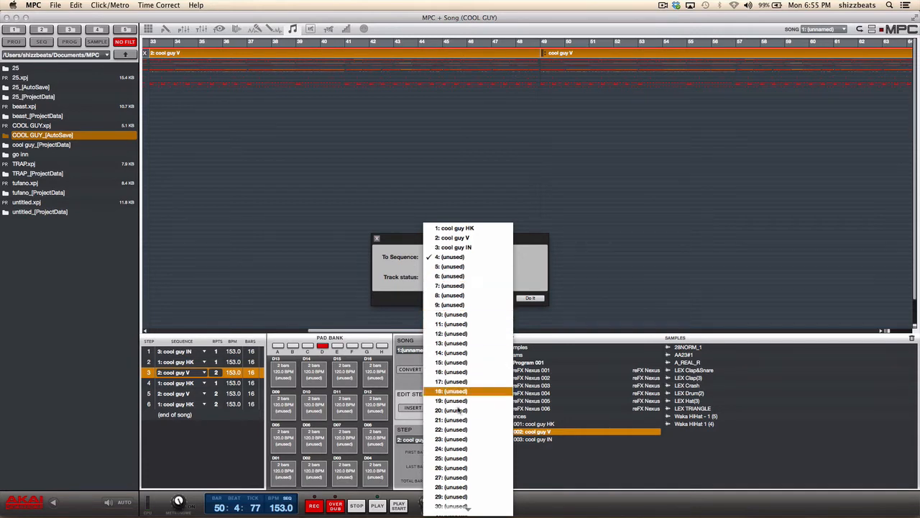
{"action": "left_click", "coordinate": [453, 315]}
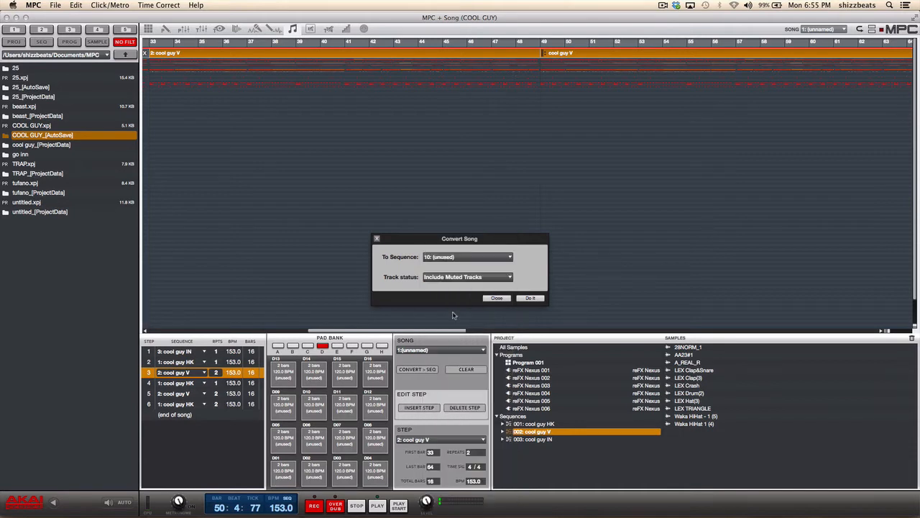
{"action": "left_click", "coordinate": [529, 298]}
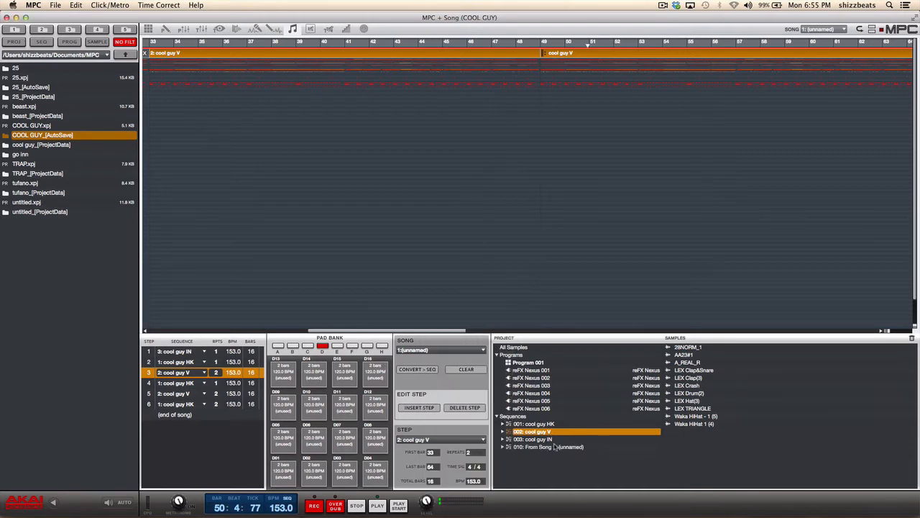
Open converted sequence 10 and examine its full arrangement and all mixer channels in the Track mixer view
{"action": "double_click", "coordinate": [545, 447]}
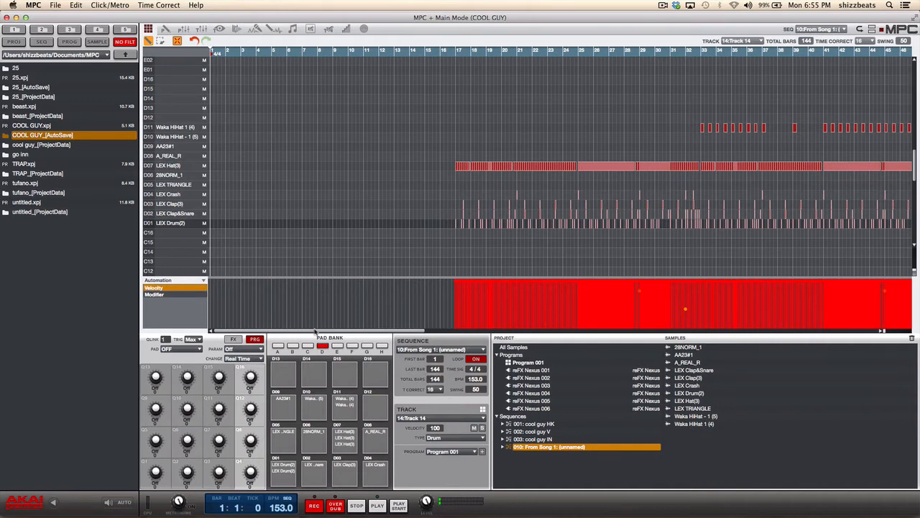
{"action": "left_click", "coordinate": [202, 29]}
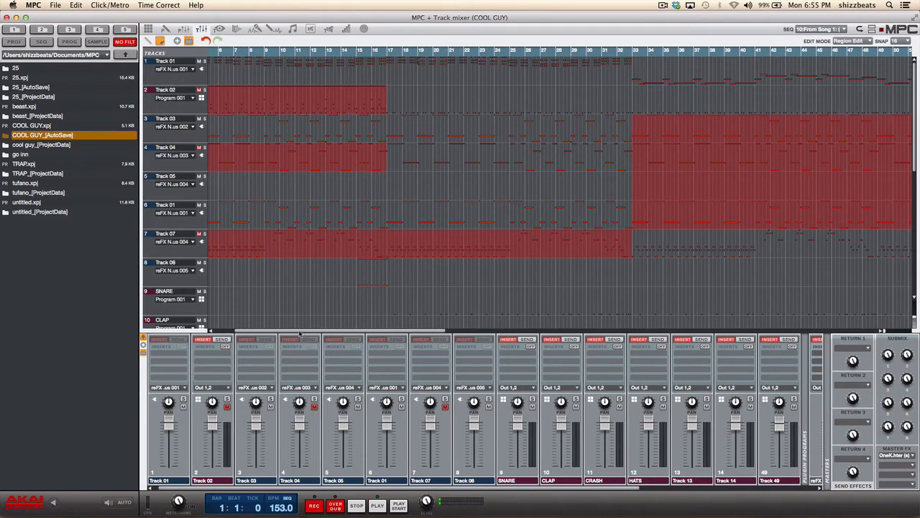
{"action": "left_click_drag", "start_coordinate": [300, 332], "coordinate": [688, 330]}
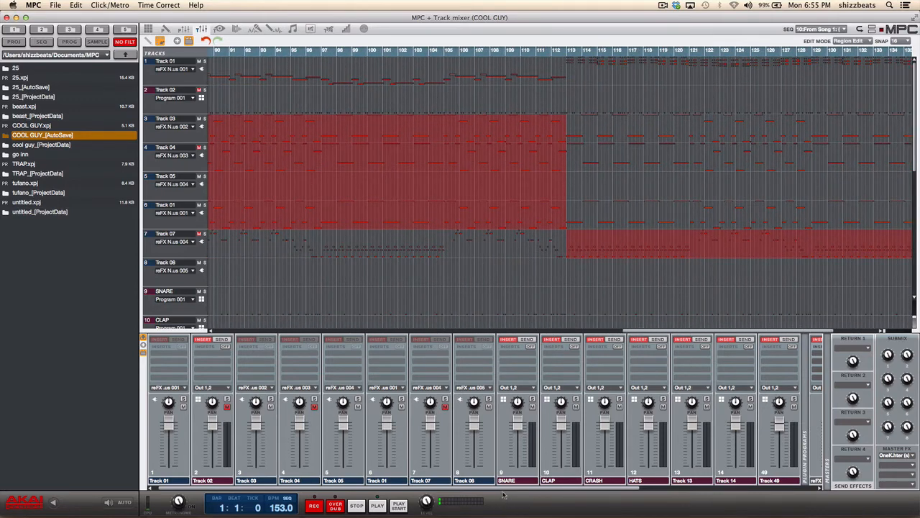
{"action": "left_click_drag", "start_coordinate": [501, 491], "coordinate": [685, 489]}
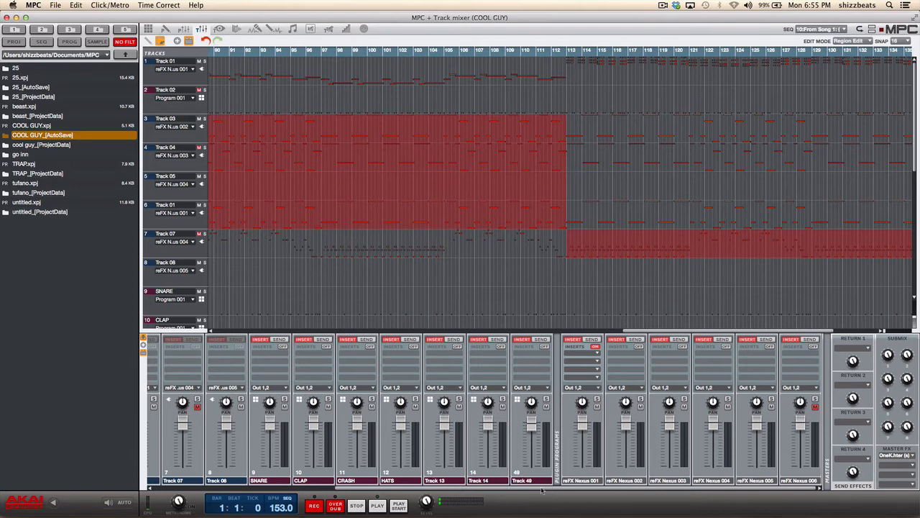
{"action": "left_click_drag", "start_coordinate": [542, 491], "coordinate": [360, 490]}
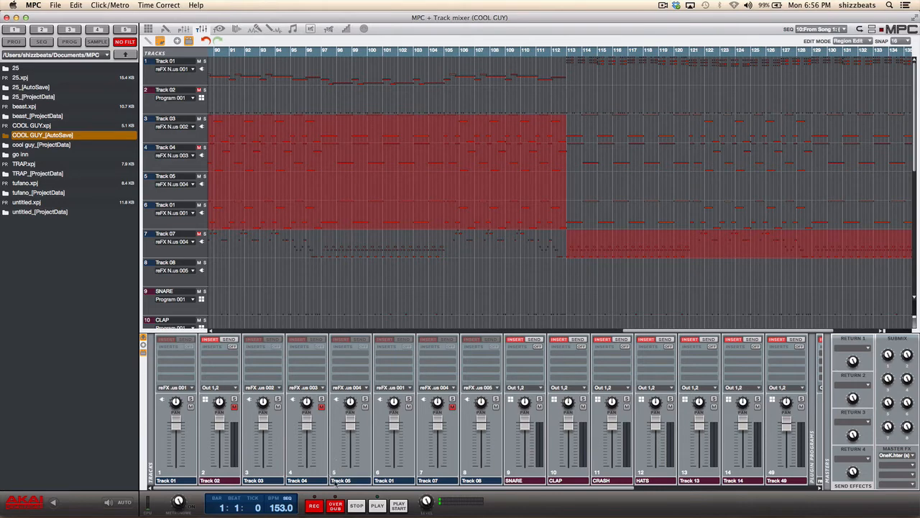
Play sequence 10 from the start and lower the volume faders of the reFX Nexus 001 and reFX Nexus 002 plugin channels
{"action": "left_click", "coordinate": [399, 504]}
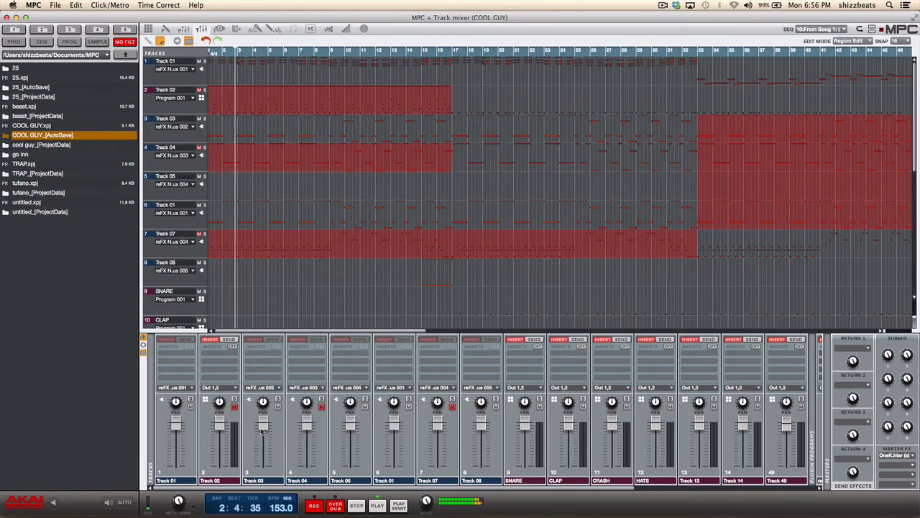
{"action": "left_click_drag", "start_coordinate": [407, 488], "coordinate": [657, 486]}
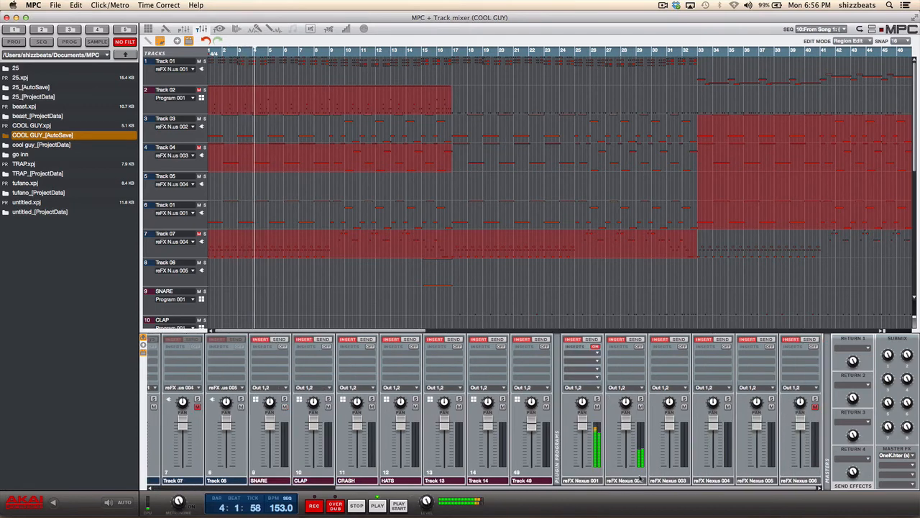
{"action": "left_click_drag", "start_coordinate": [583, 426], "coordinate": [628, 441]}
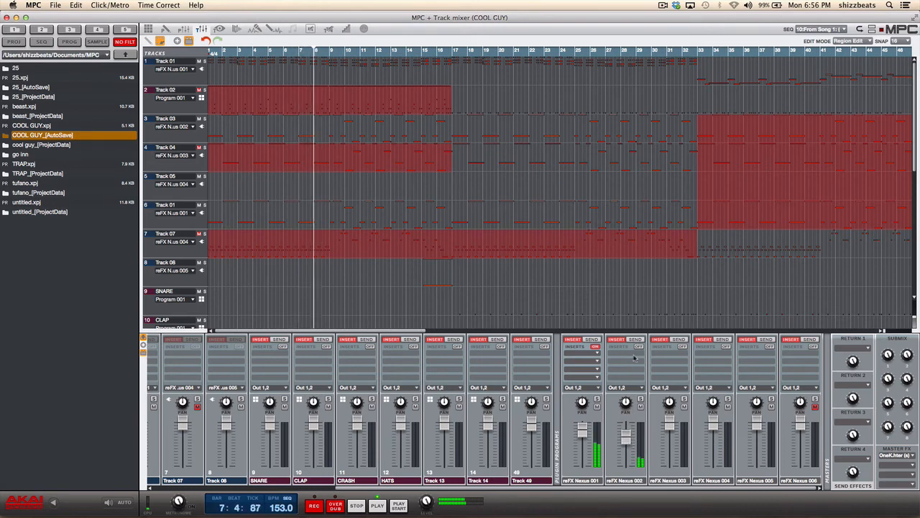
Enable the inserts on the reFX Nexus 002 plugin channel and load the Waves AudioUnit API-2500 (s) in its first slot
{"action": "left_click", "coordinate": [638, 346]}
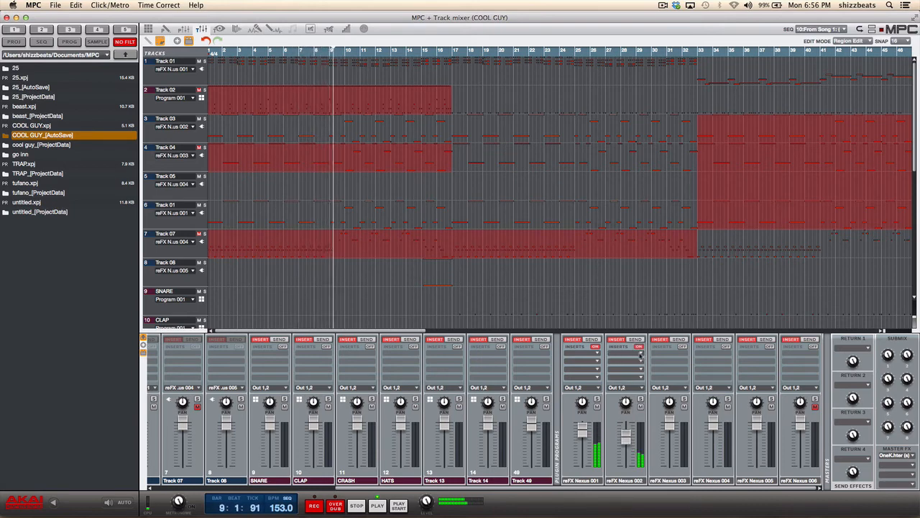
{"action": "left_click", "coordinate": [639, 355]}
{"action": "left_click", "coordinate": [721, 422]}
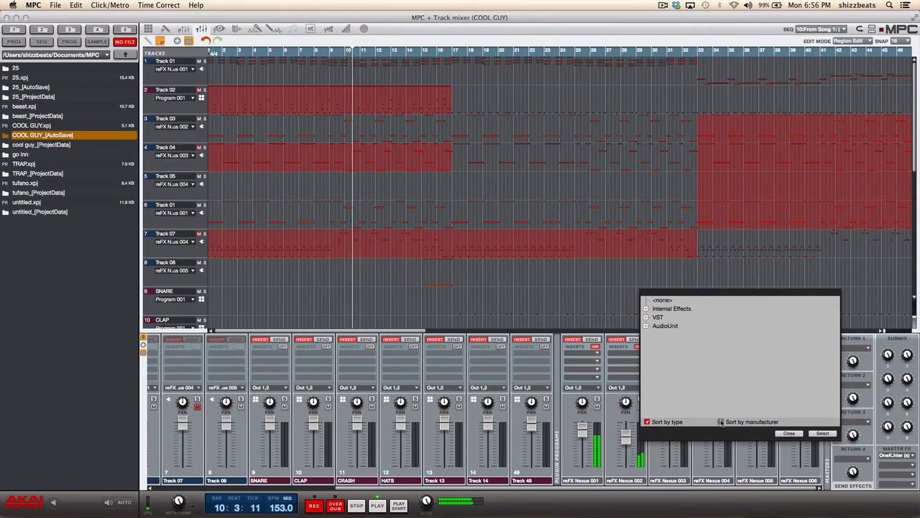
{"action": "left_click", "coordinate": [645, 325]}
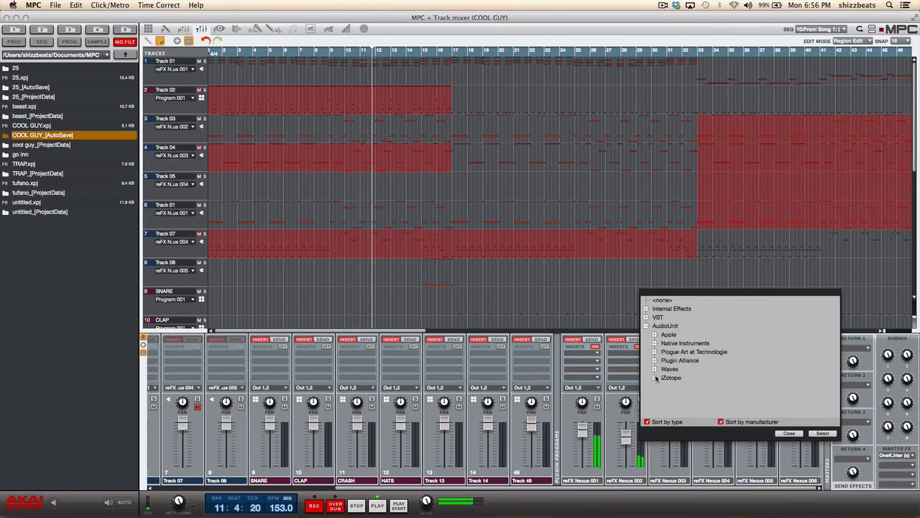
{"action": "left_click", "coordinate": [654, 369]}
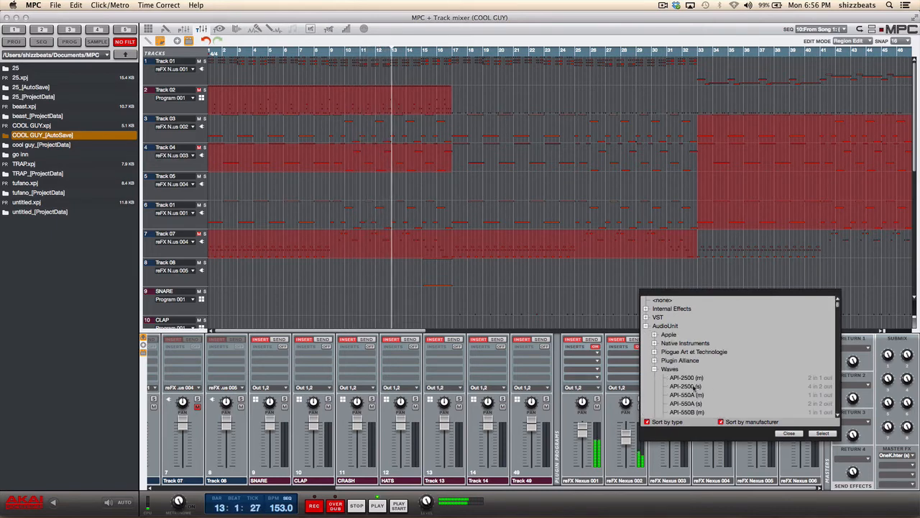
{"action": "double_click", "coordinate": [695, 386]}
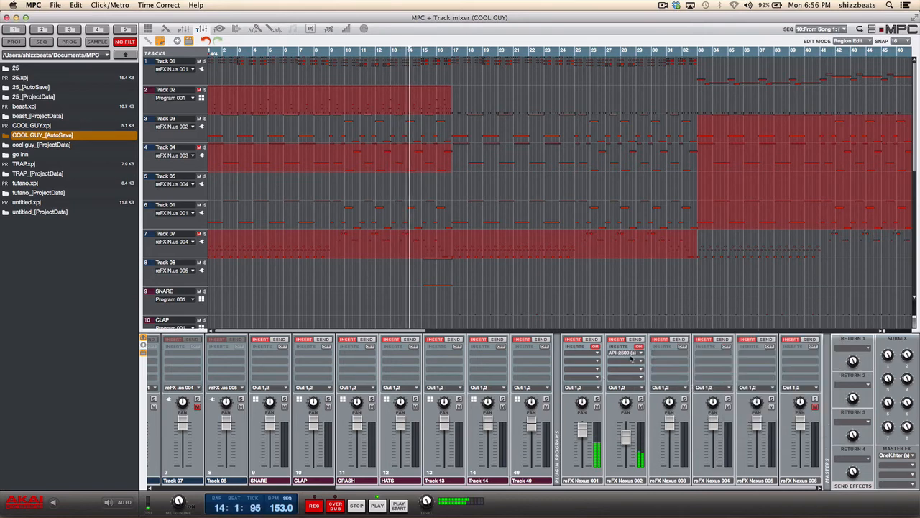
Adjust the API-2500 compressor's threshold on reFX Nexus 002, set its ratio to 2:1, and close the plugin window
{"action": "left_click", "coordinate": [631, 355]}
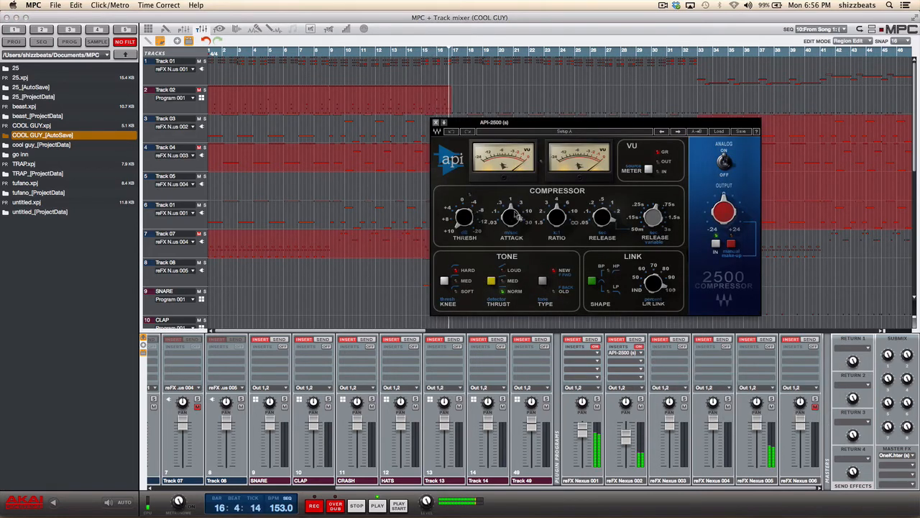
{"action": "left_click_drag", "start_coordinate": [465, 218], "coordinate": [465, 204]}
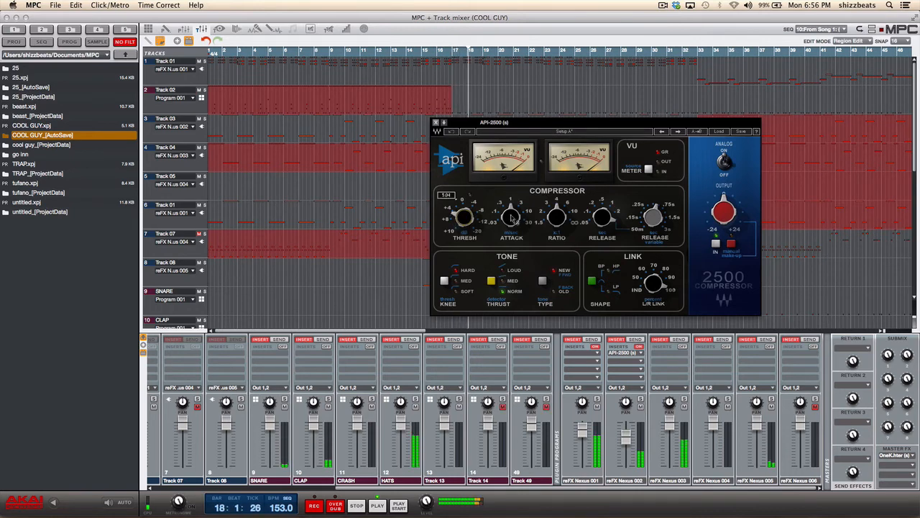
{"action": "left_click_drag", "start_coordinate": [558, 217], "coordinate": [557, 223]}
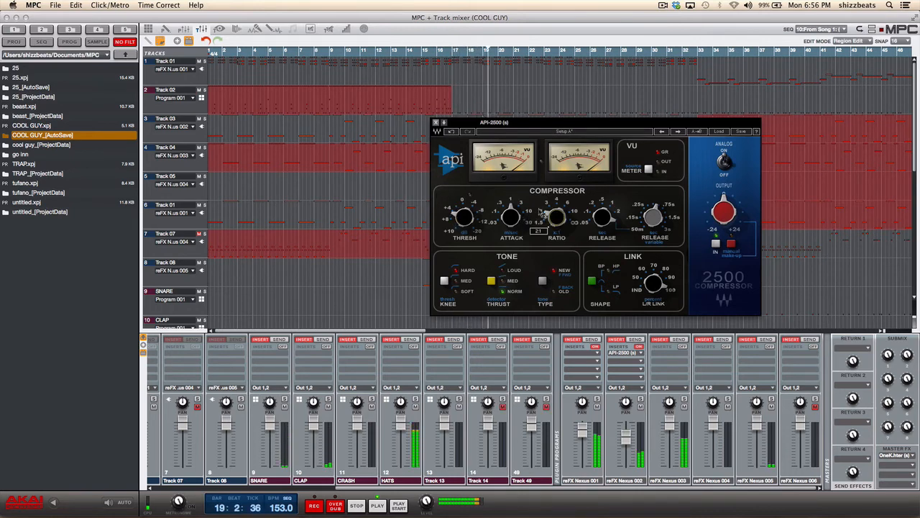
{"action": "left_click_drag", "start_coordinate": [465, 216], "coordinate": [465, 210]}
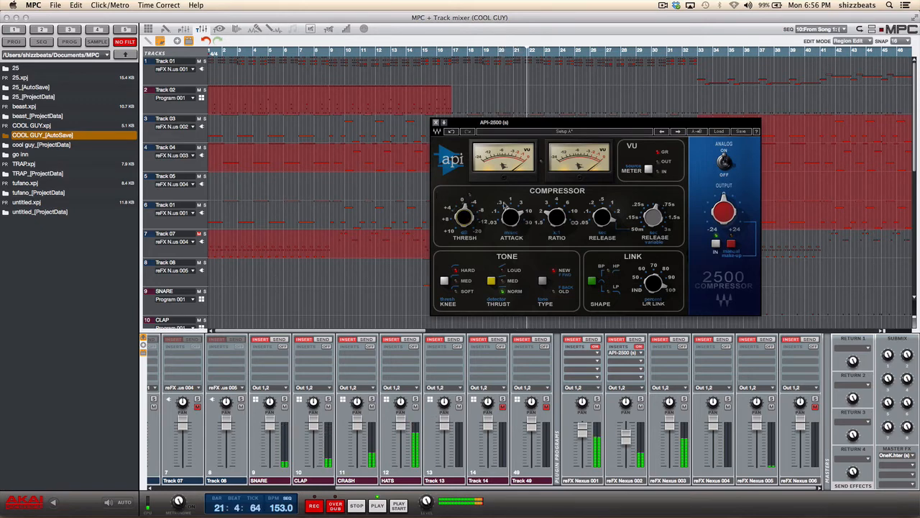
{"action": "left_click_drag", "start_coordinate": [471, 215], "coordinate": [475, 209]}
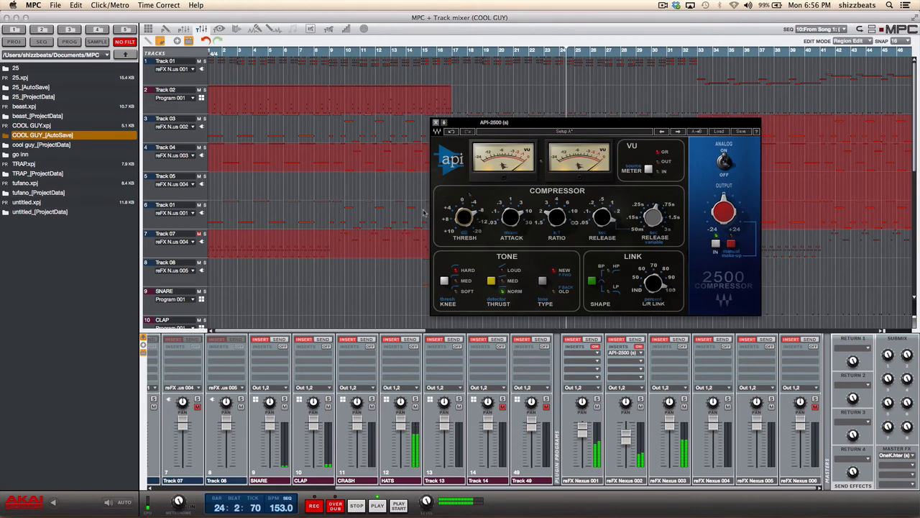
{"action": "left_click", "coordinate": [435, 122]}
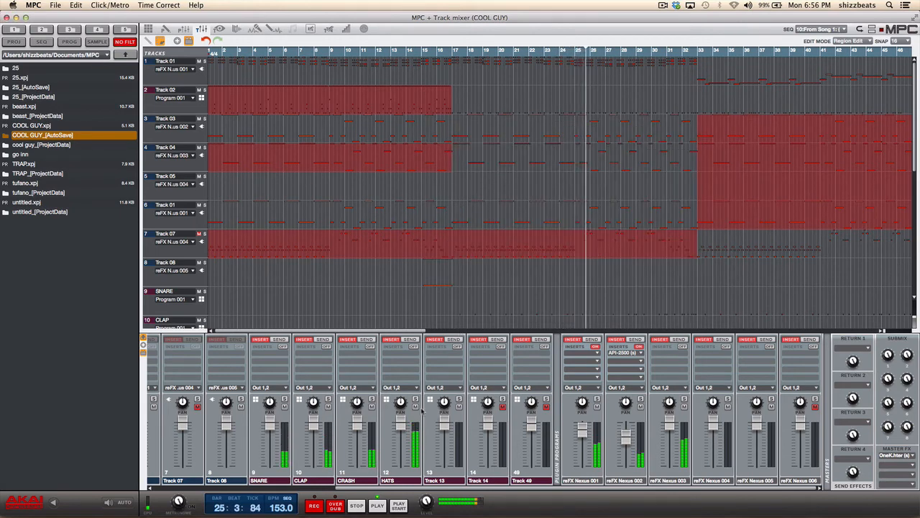
Balance the SNARE, CLAP and HATS faders, set Track 13 to 89, and lower the reFX Nexus 001 and 004 channels
{"action": "mouse_move", "coordinate": [583, 436]}
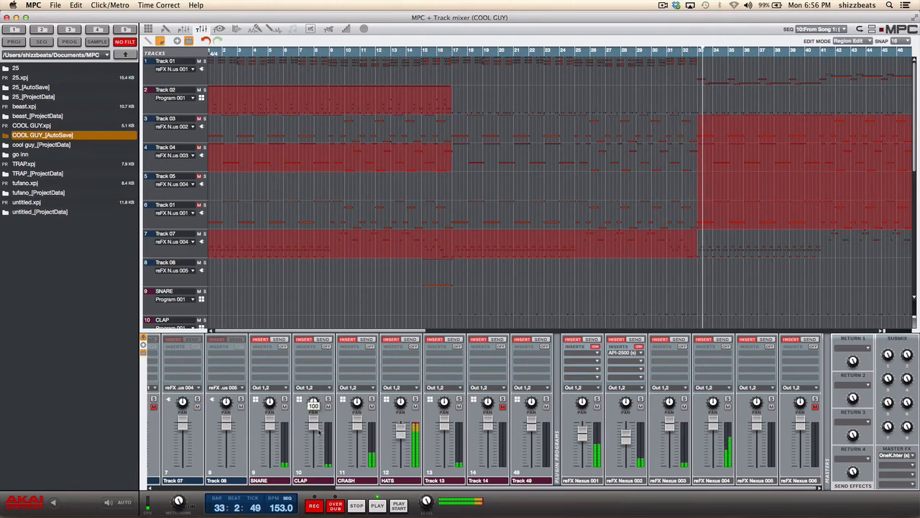
{"action": "left_click_drag", "start_coordinate": [315, 432], "coordinate": [273, 432]}
{"action": "left_click_drag", "start_coordinate": [401, 430], "coordinate": [401, 431]}
{"action": "mouse_move", "coordinate": [444, 430]}
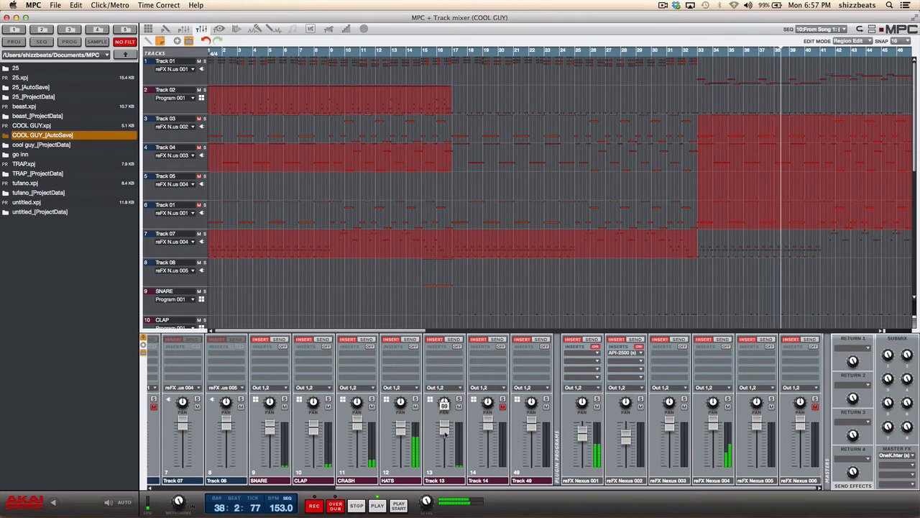
{"action": "mouse_move", "coordinate": [713, 430]}
{"action": "left_click_drag", "start_coordinate": [714, 430], "coordinate": [715, 433]}
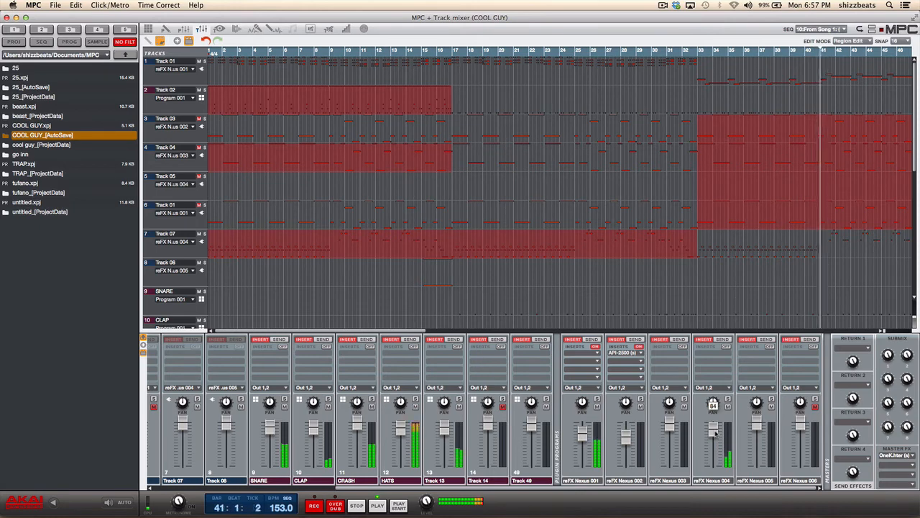
Load the Plugin Alliance AudioUnit bx_digital V2 equalizer in the first insert slot of the reFX Nexus 004 channel
{"action": "left_click", "coordinate": [726, 353]}
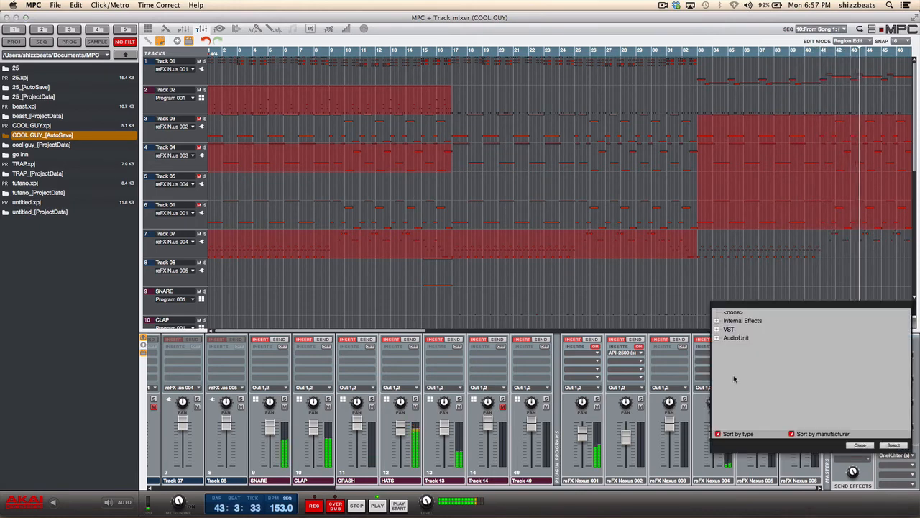
{"action": "left_click", "coordinate": [717, 338]}
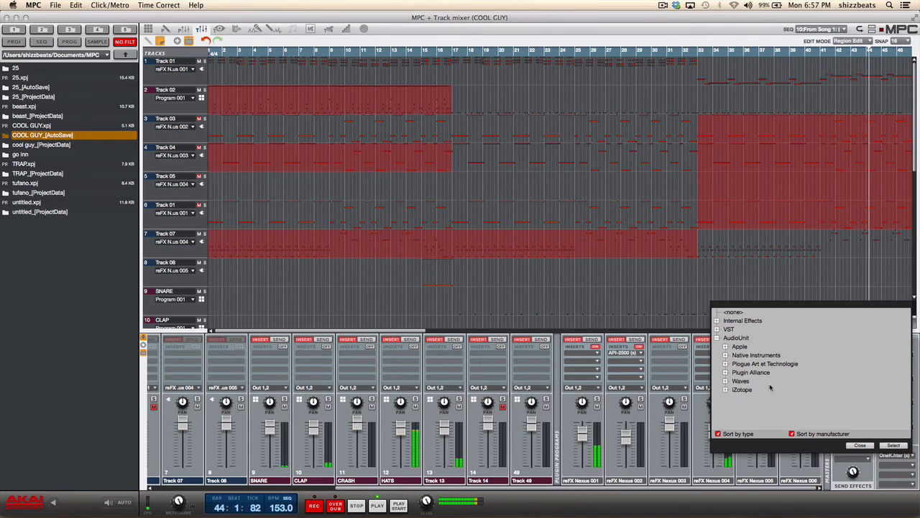
{"action": "left_click", "coordinate": [725, 381]}
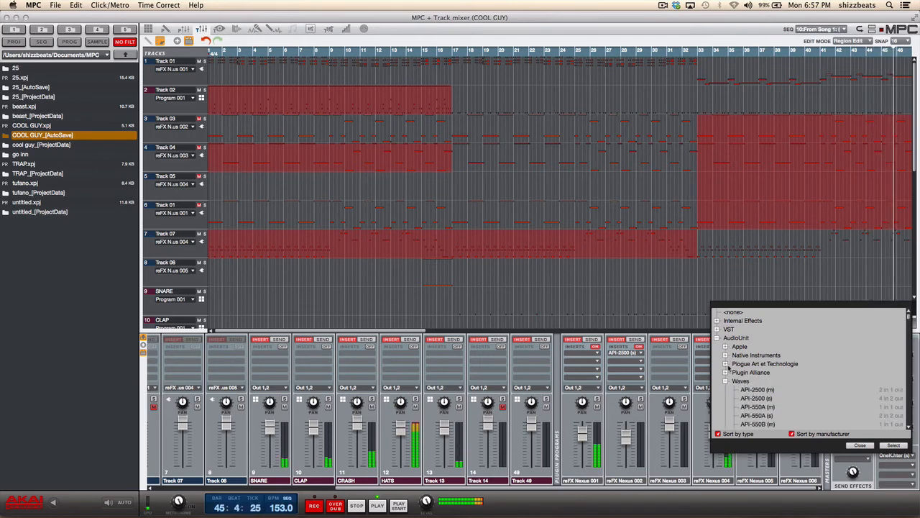
{"action": "left_click", "coordinate": [725, 372]}
{"action": "scroll", "coordinate": [781, 391], "scroll_direction": "down", "scroll_amount": 2}
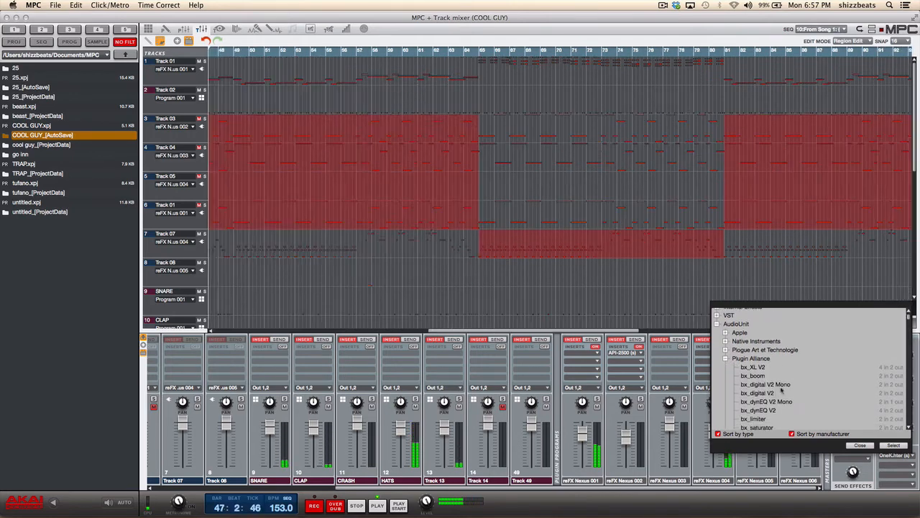
{"action": "double_click", "coordinate": [764, 395]}
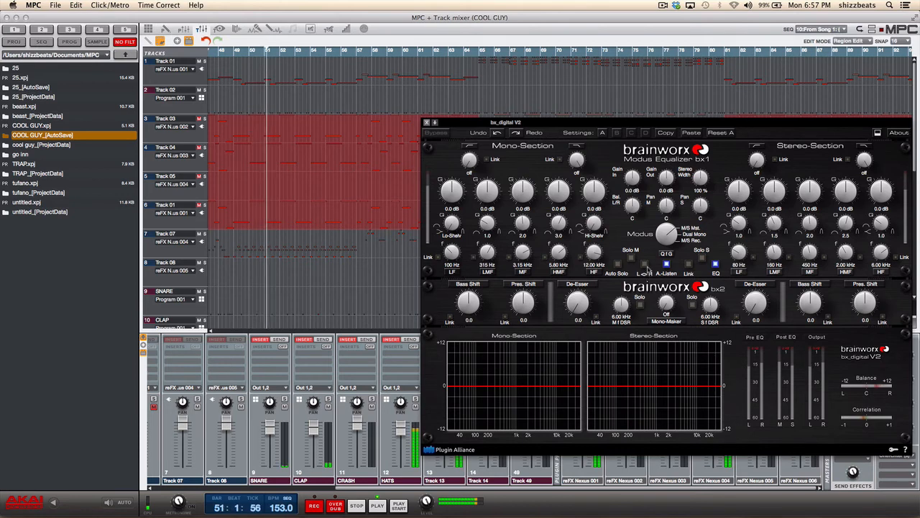
In bx_digital V2, link the mono and stereo sections, boost HF by 2.4 dB, set the low cut to about 48 Hz, and close it
{"action": "left_click", "coordinate": [689, 266]}
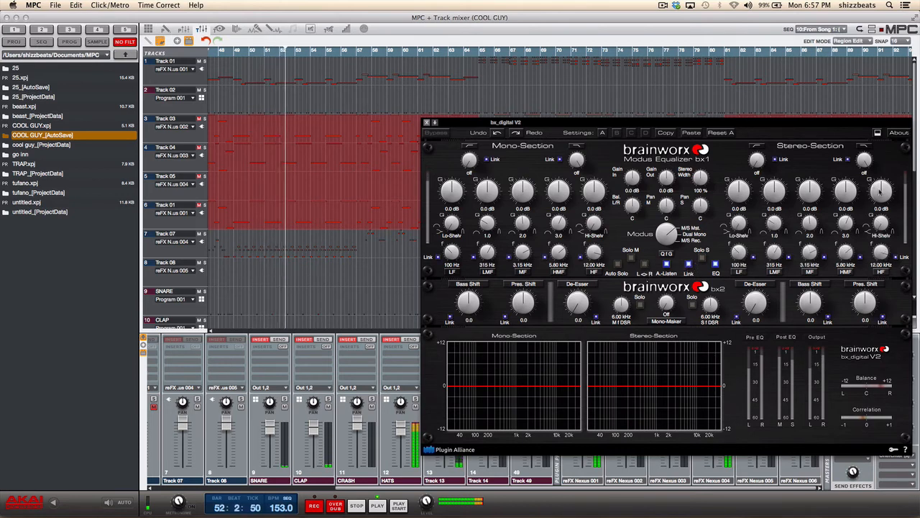
{"action": "left_click_drag", "start_coordinate": [880, 192], "coordinate": [879, 183]}
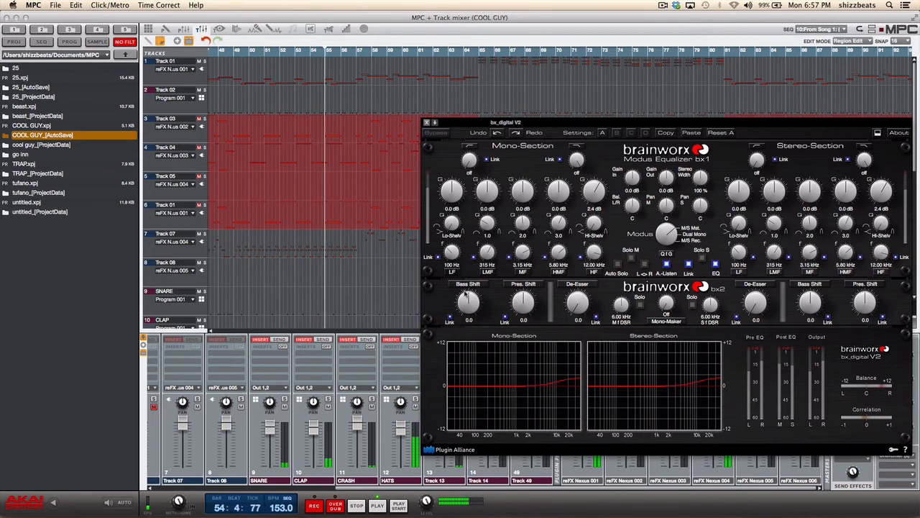
{"action": "left_click_drag", "start_coordinate": [449, 259], "coordinate": [451, 272]}
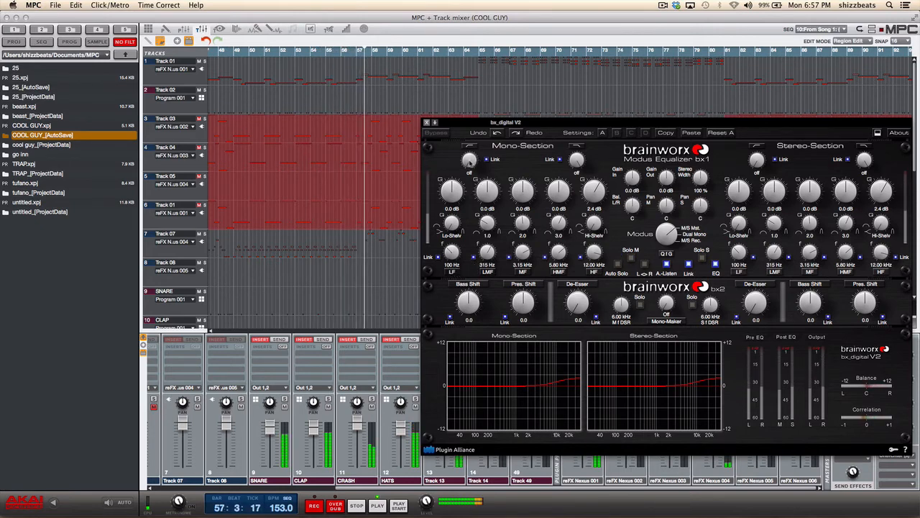
{"action": "left_click_drag", "start_coordinate": [469, 164], "coordinate": [470, 150]}
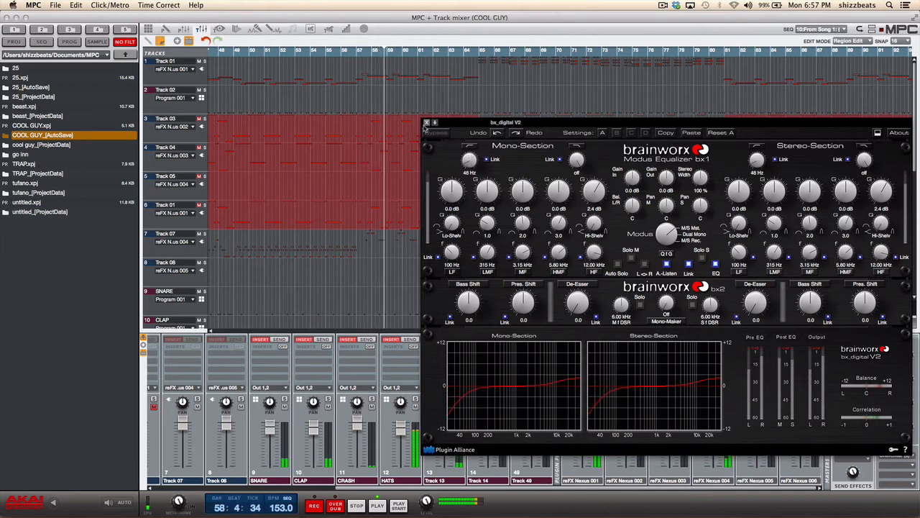
{"action": "left_click", "coordinate": [426, 123]}
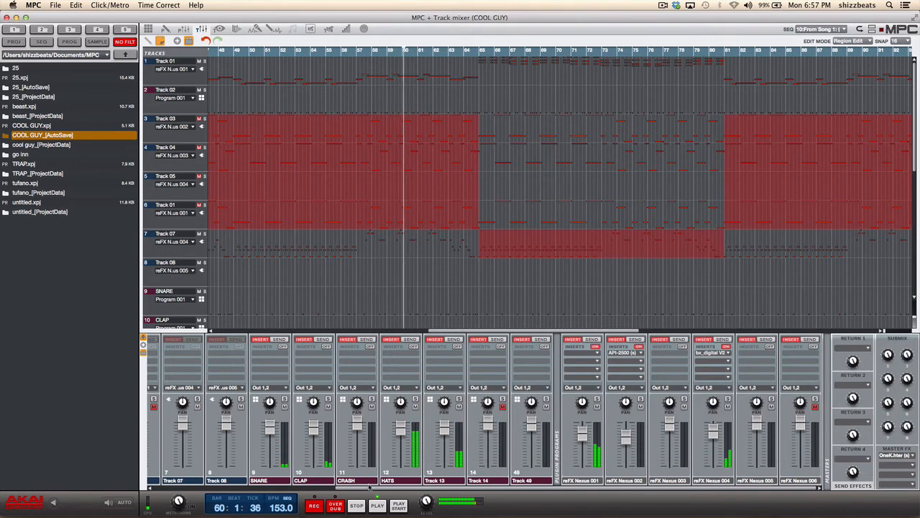
Enable the inserts on the Track 02 mixer channel and load the Waves AudioUnit SSLEQ (s) in its first slot
{"action": "left_click_drag", "start_coordinate": [376, 488], "coordinate": [227, 488]}
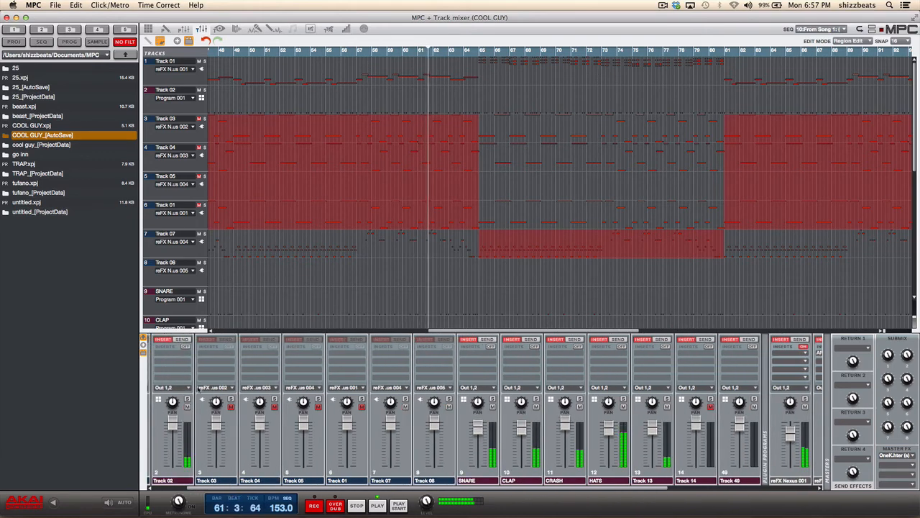
{"action": "left_click", "coordinate": [185, 348]}
{"action": "left_click", "coordinate": [187, 353]}
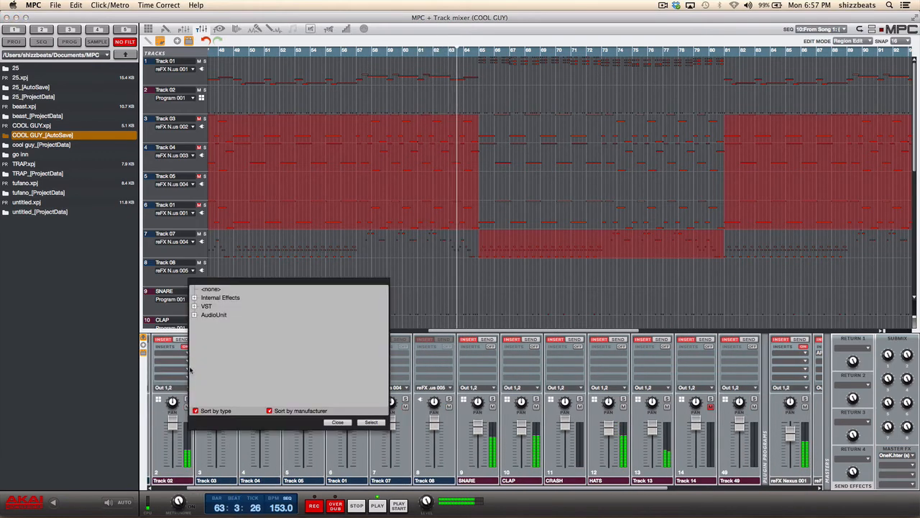
{"action": "left_click", "coordinate": [194, 316]}
{"action": "left_click", "coordinate": [203, 357]}
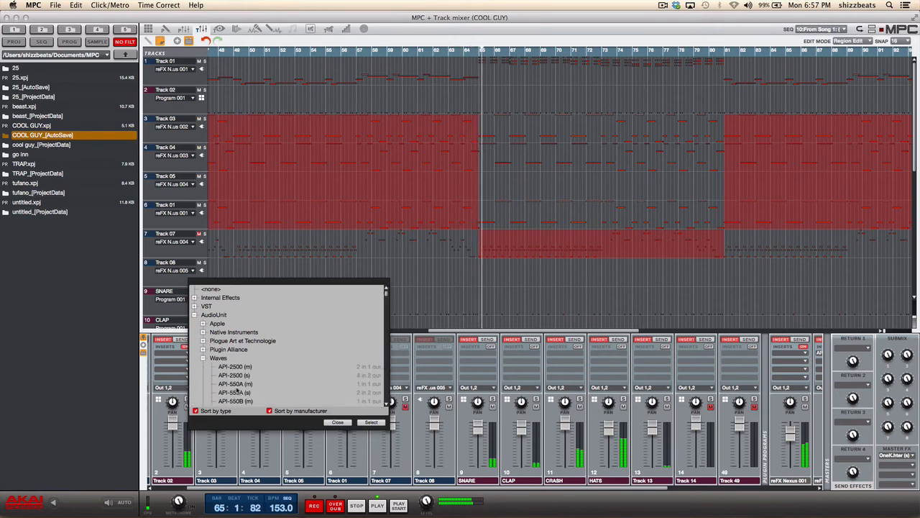
{"action": "scroll", "coordinate": [247, 381], "scroll_direction": "down", "scroll_amount": 2}
{"action": "scroll", "coordinate": [247, 381], "scroll_direction": "down", "scroll_amount": 12}
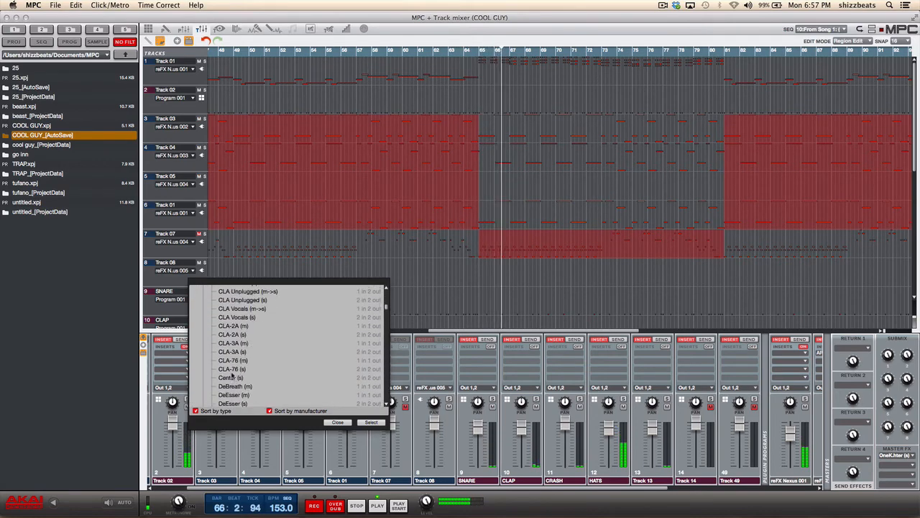
{"action": "scroll", "coordinate": [231, 375], "scroll_direction": "down", "scroll_amount": 15}
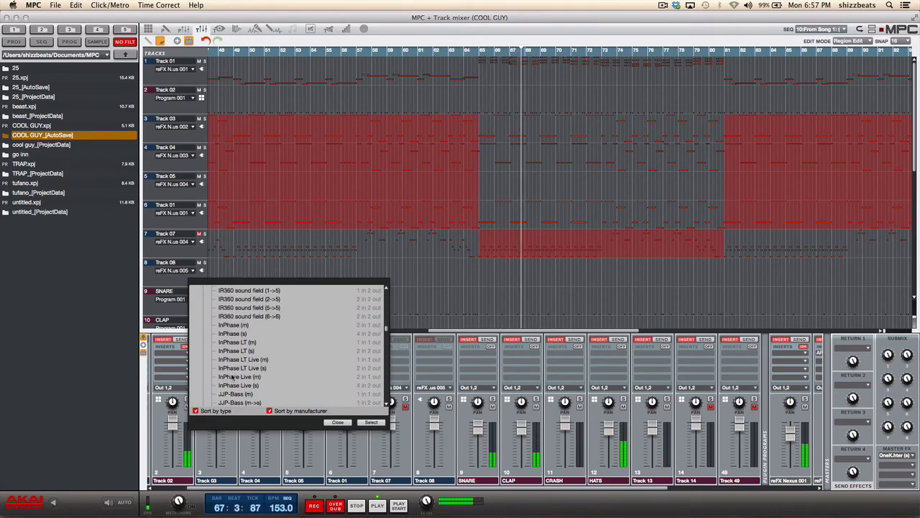
{"action": "scroll", "coordinate": [232, 374], "scroll_direction": "down", "scroll_amount": 15}
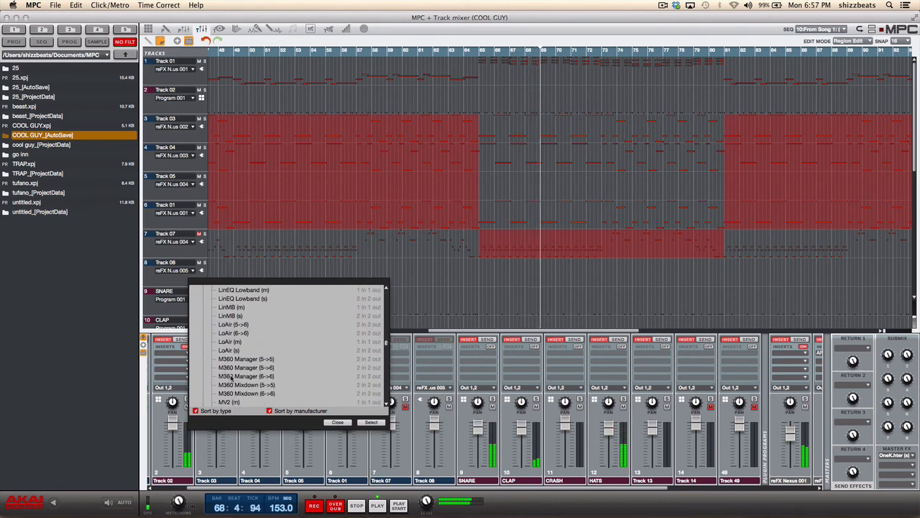
{"action": "scroll", "coordinate": [231, 376], "scroll_direction": "down", "scroll_amount": 15}
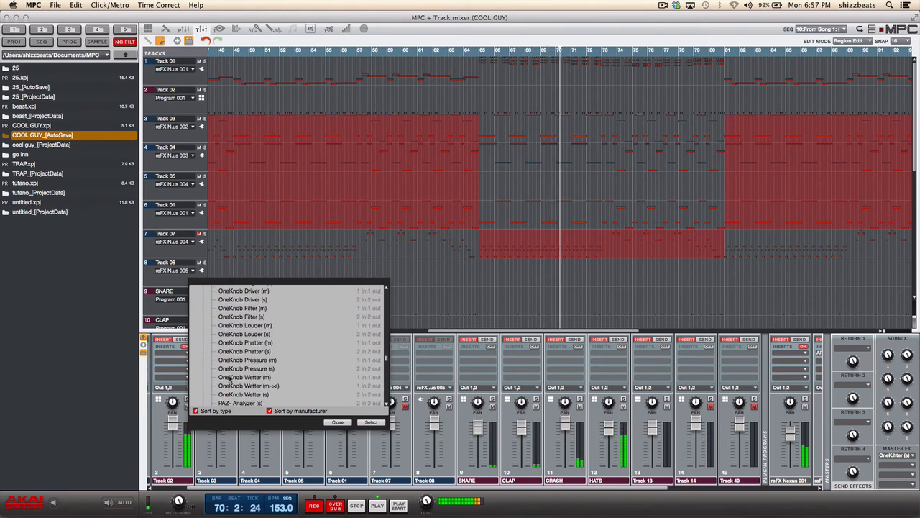
{"action": "scroll", "coordinate": [230, 378], "scroll_direction": "down", "scroll_amount": 15}
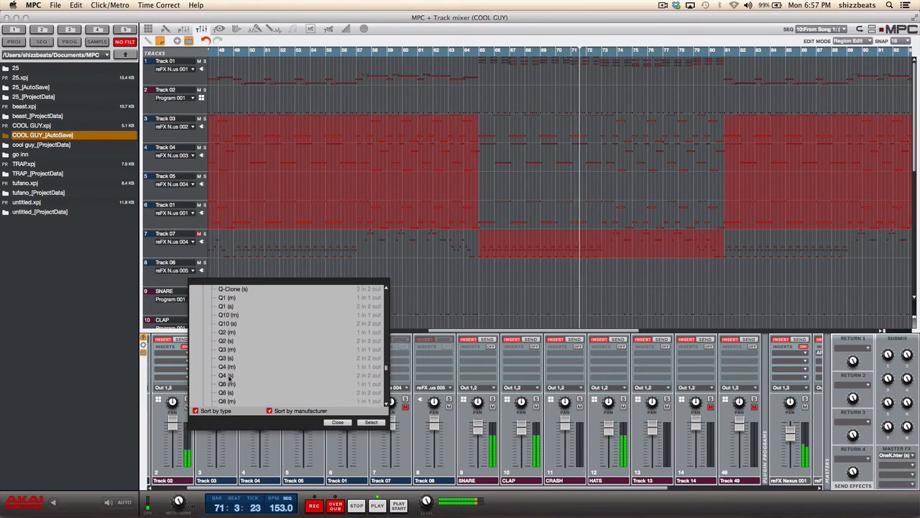
{"action": "scroll", "coordinate": [230, 379], "scroll_direction": "down", "scroll_amount": 15}
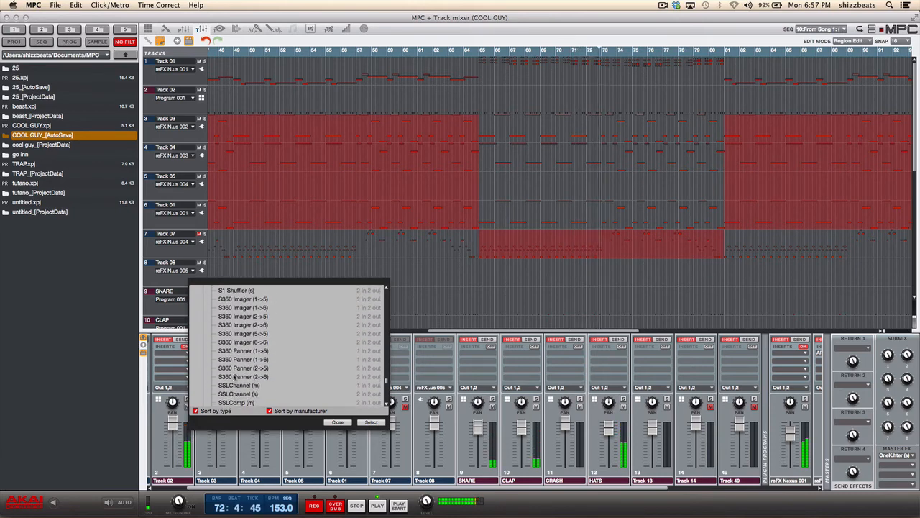
{"action": "double_click", "coordinate": [236, 396]}
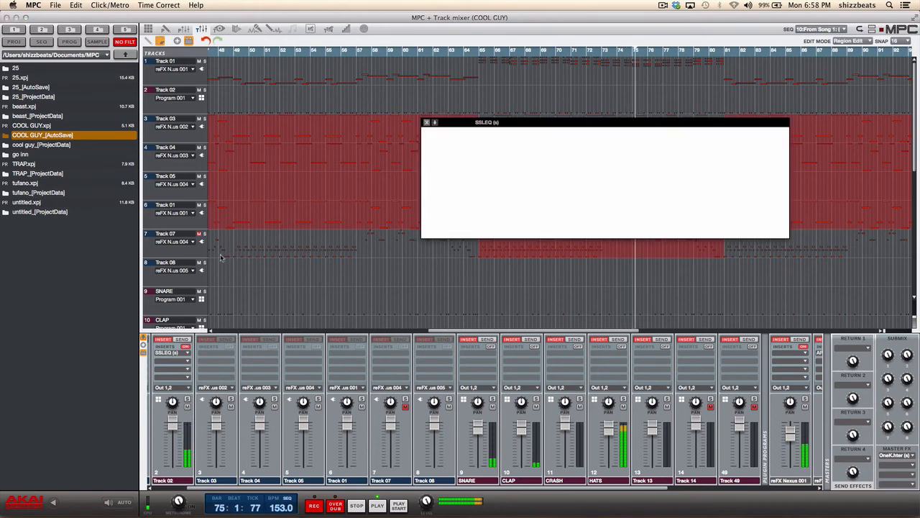
Adjust the LMF band in the SSLEQ on Track 02, toggling its switch and boosting its gain slightly
{"action": "left_click", "coordinate": [576, 160]}
{"action": "left_click_drag", "start_coordinate": [552, 159], "coordinate": [551, 146]}
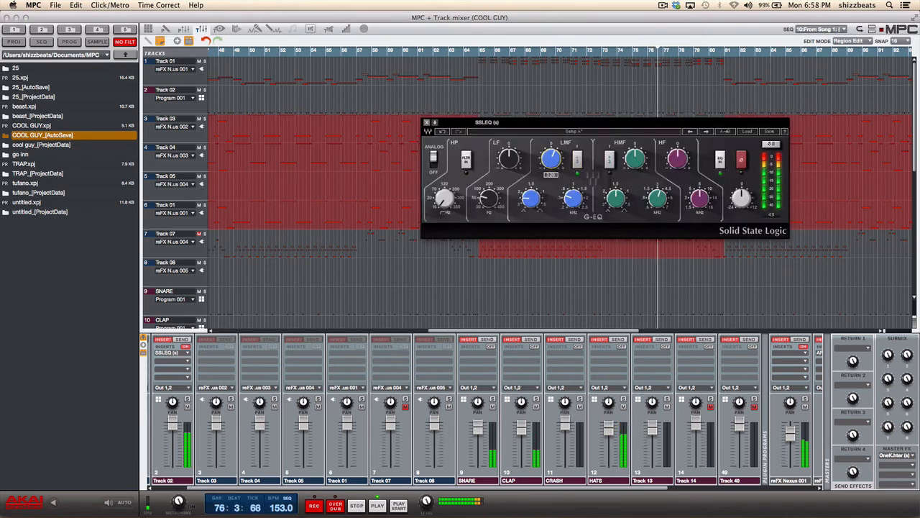
{"action": "mouse_move", "coordinate": [573, 198]}
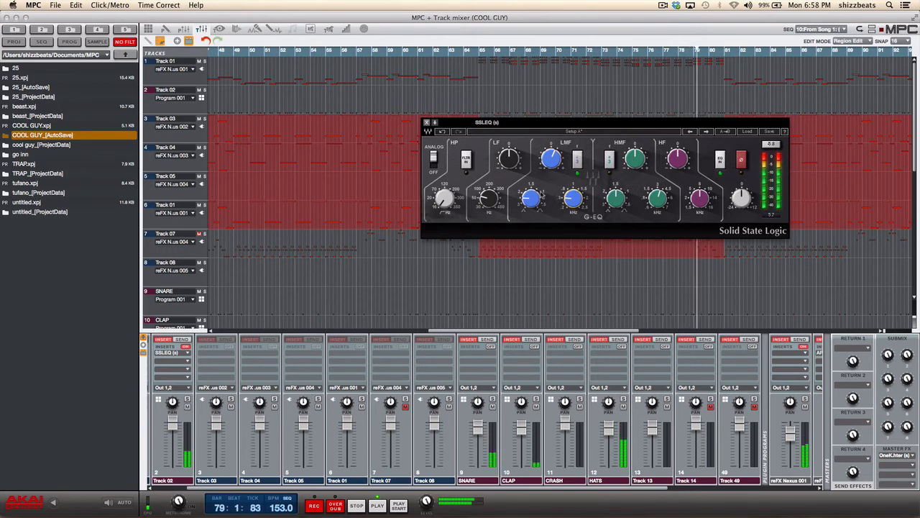
{"action": "mouse_move", "coordinate": [530, 199]}
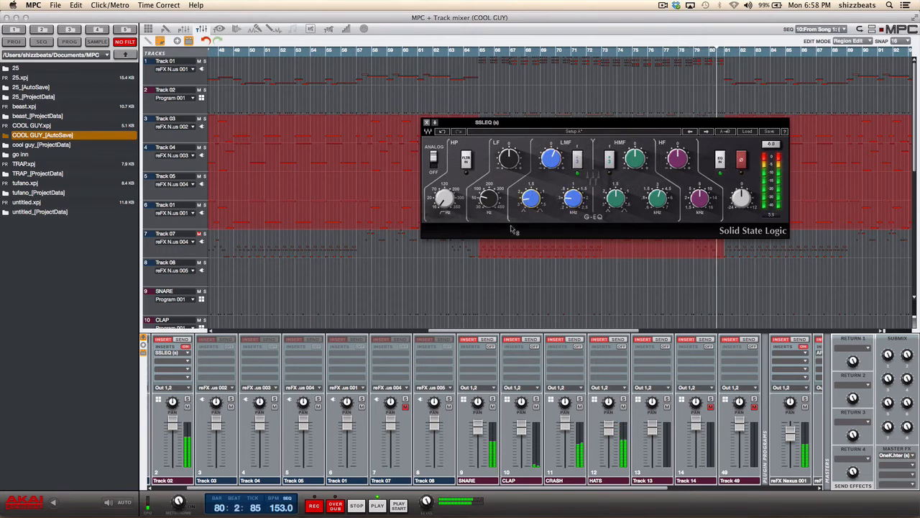
Enable the inserts on the CLAP channel, load the Waves AudioUnit RVerb (s) in its first slot, and set Wet/dry to 25
{"action": "left_click_drag", "start_coordinate": [573, 491], "coordinate": [730, 491]}
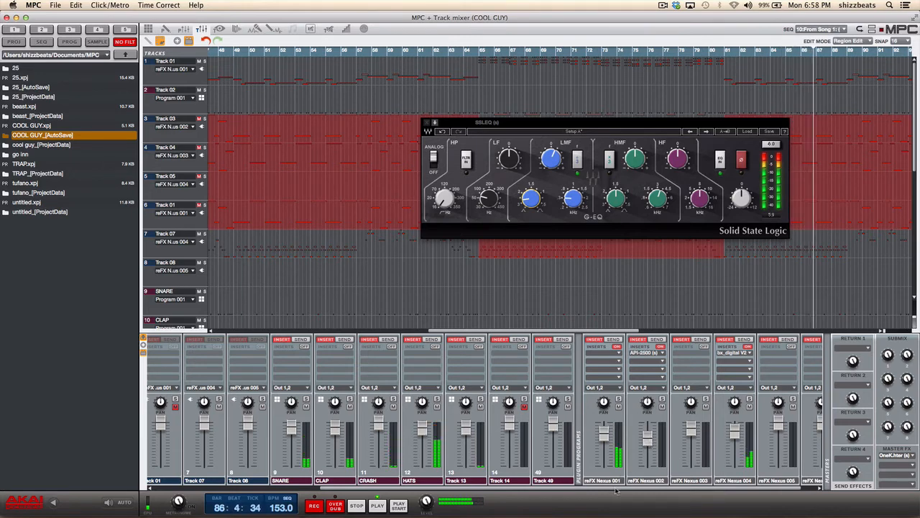
{"action": "left_click_drag", "start_coordinate": [612, 488], "coordinate": [602, 488]}
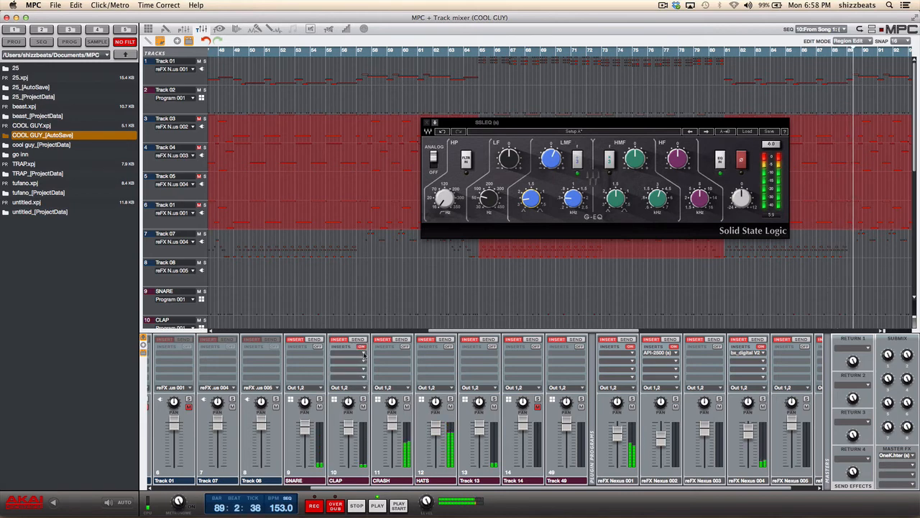
{"action": "left_click", "coordinate": [363, 352]}
{"action": "left_click", "coordinate": [370, 314]}
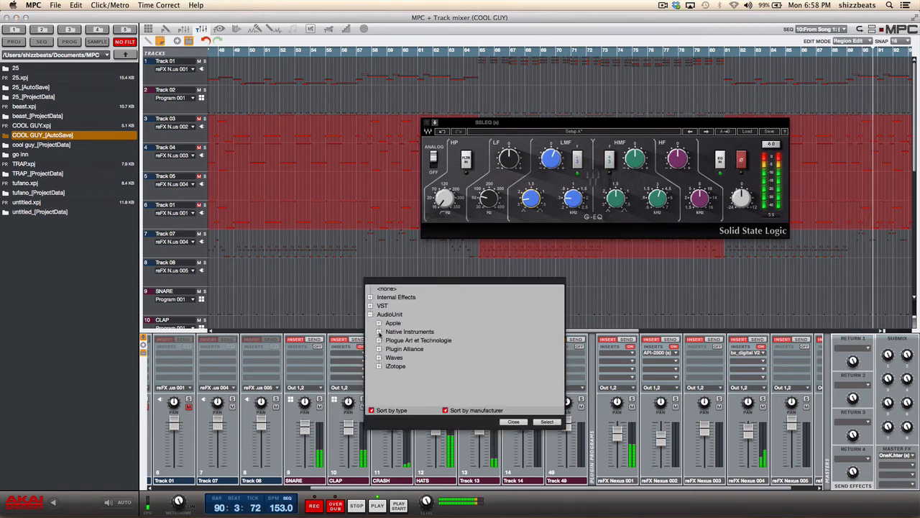
{"action": "left_click", "coordinate": [379, 357]}
{"action": "scroll", "coordinate": [414, 379], "scroll_direction": "down", "scroll_amount": 10}
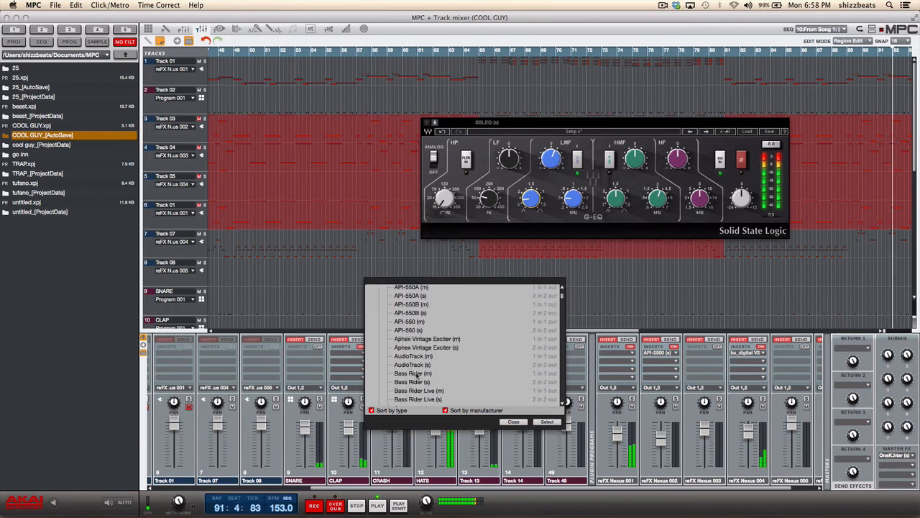
{"action": "scroll", "coordinate": [411, 379], "scroll_direction": "down", "scroll_amount": 15}
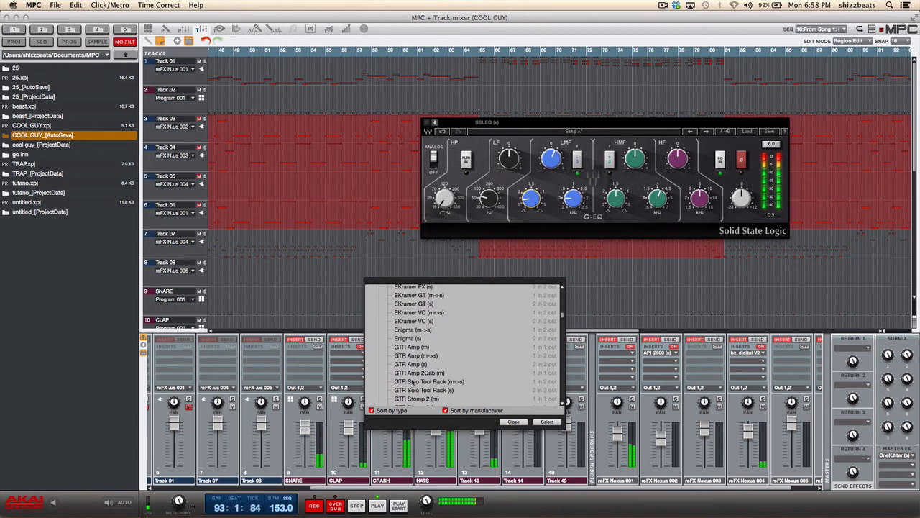
{"action": "scroll", "coordinate": [412, 379], "scroll_direction": "down", "scroll_amount": 15}
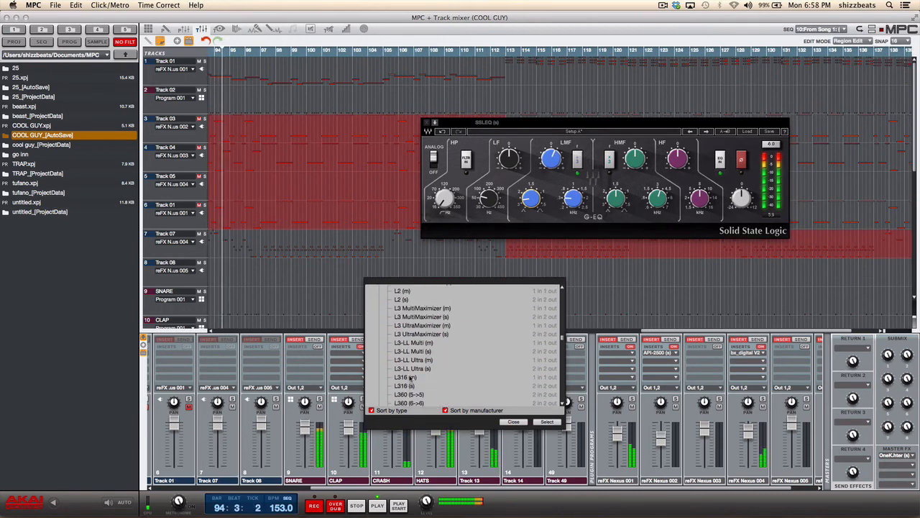
{"action": "scroll", "coordinate": [412, 375], "scroll_direction": "down", "scroll_amount": 15}
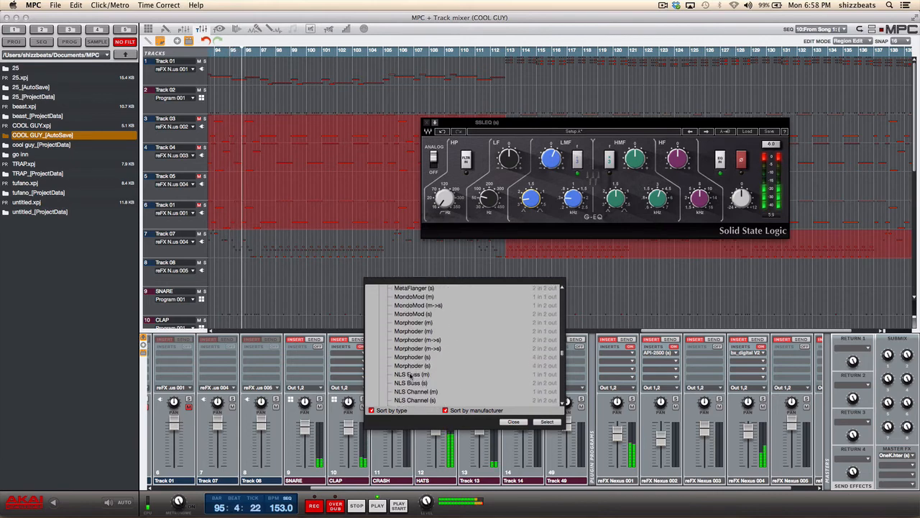
{"action": "scroll", "coordinate": [410, 375], "scroll_direction": "down", "scroll_amount": 15}
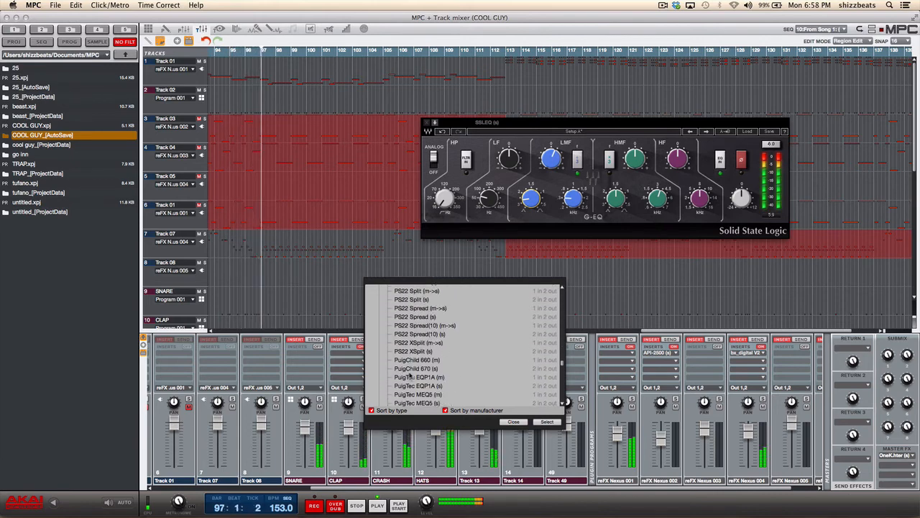
{"action": "scroll", "coordinate": [410, 374], "scroll_direction": "down", "scroll_amount": 15}
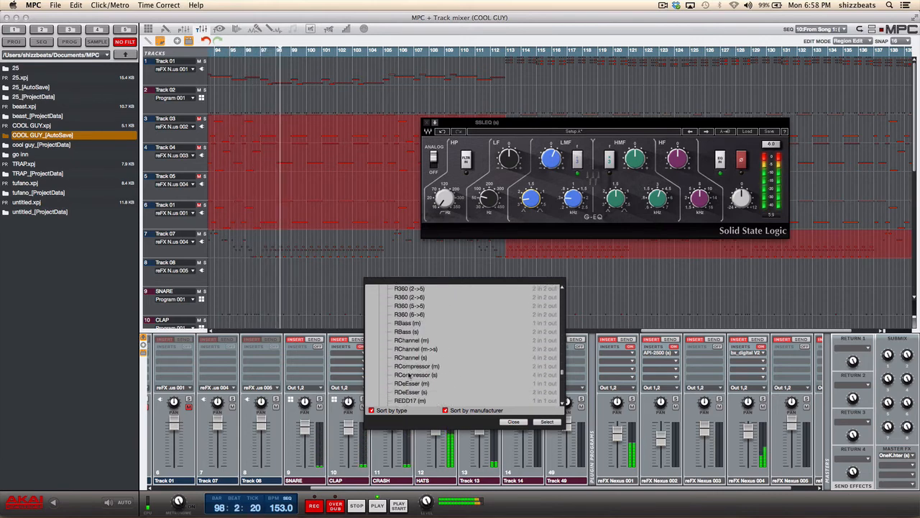
{"action": "scroll", "coordinate": [408, 375], "scroll_direction": "down", "scroll_amount": 3}
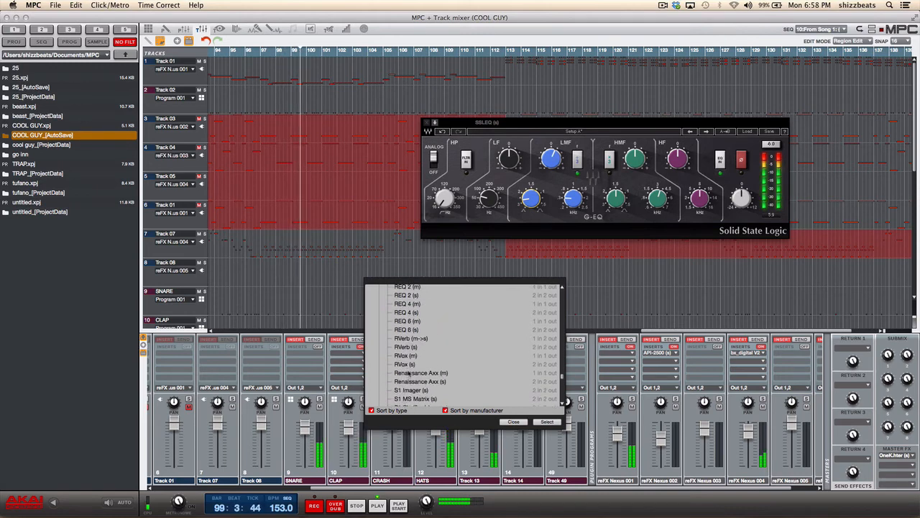
{"action": "left_click", "coordinate": [406, 347]}
{"action": "double_click", "coordinate": [406, 347]}
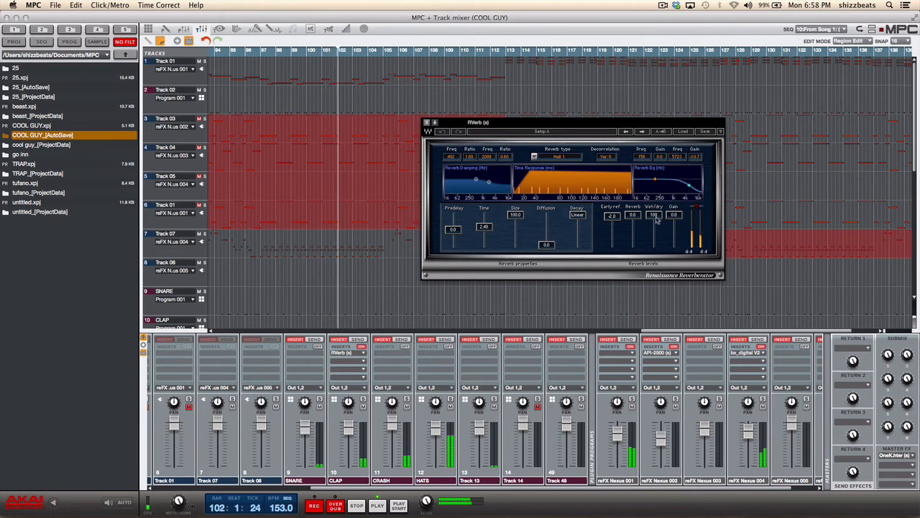
{"action": "left_click_drag", "start_coordinate": [655, 216], "coordinate": [654, 238]}
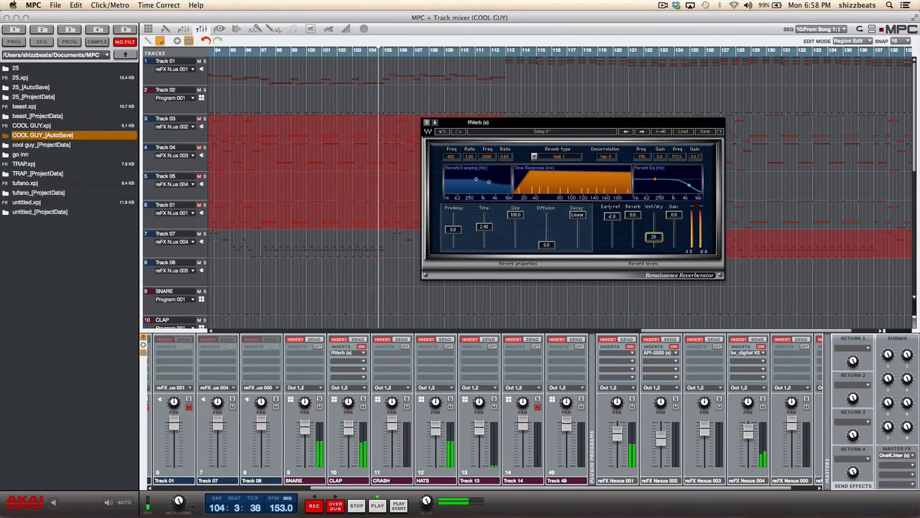
Load the Waves AudioUnit API-550A (s) equalizer in the second insert slot of the CLAP channel
{"action": "left_click", "coordinate": [367, 377]}
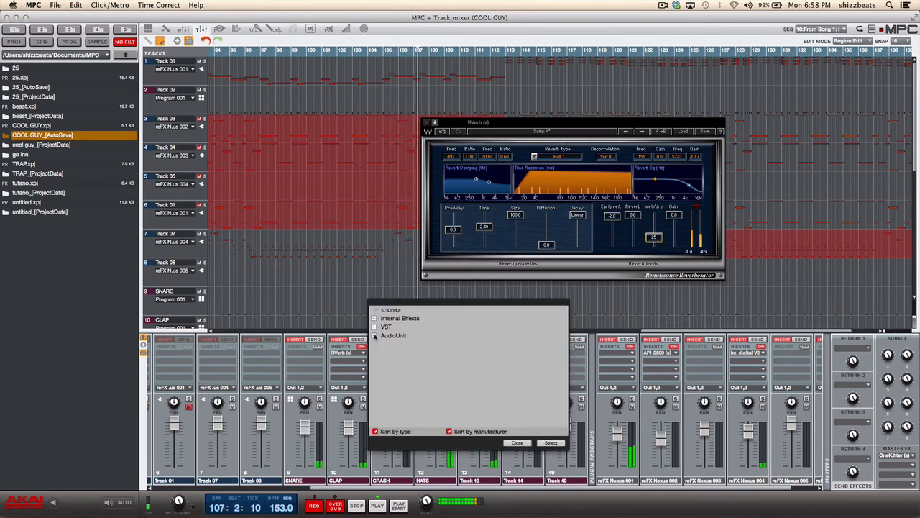
{"action": "left_click", "coordinate": [374, 335]}
{"action": "left_click", "coordinate": [382, 378]}
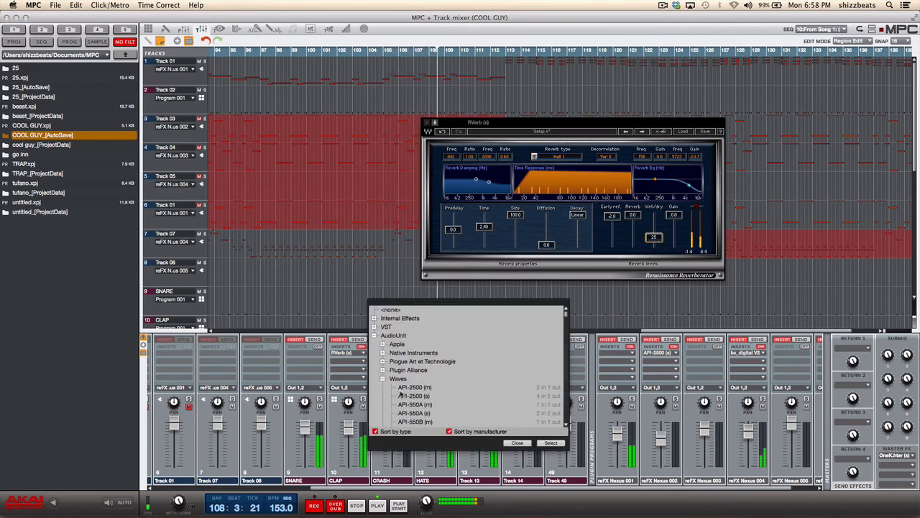
{"action": "left_click", "coordinate": [417, 414]}
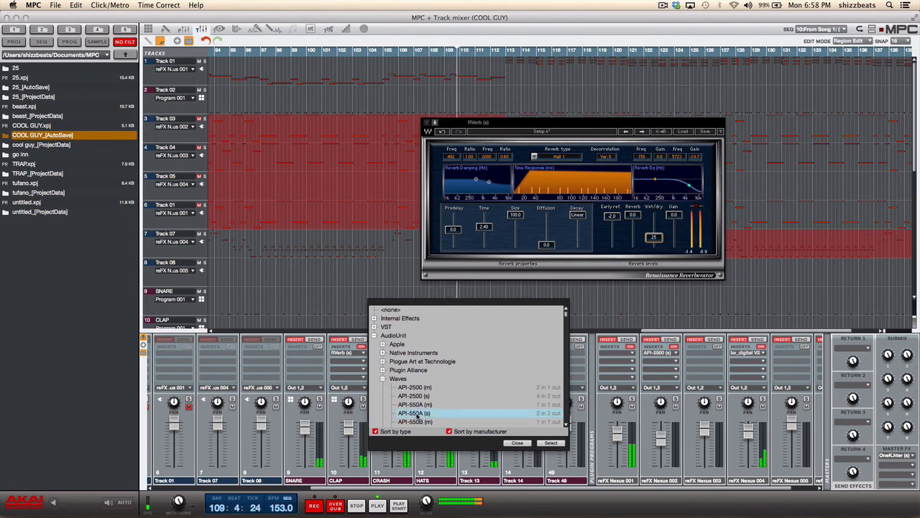
{"action": "double_click", "coordinate": [417, 415]}
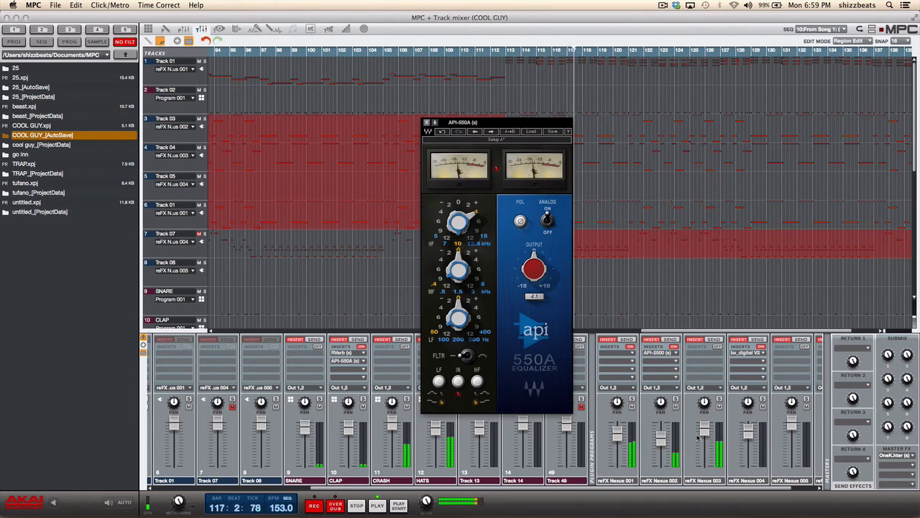
Lower the reFX Nexus 003 and 001 channel faders slightly and close the API-550A window
{"action": "mouse_move", "coordinate": [706, 431]}
{"action": "left_mouse_down"}
{"action": "mouse_move", "coordinate": [706, 446]}
{"action": "mouse_move", "coordinate": [707, 431]}
{"action": "left_mouse_up"}
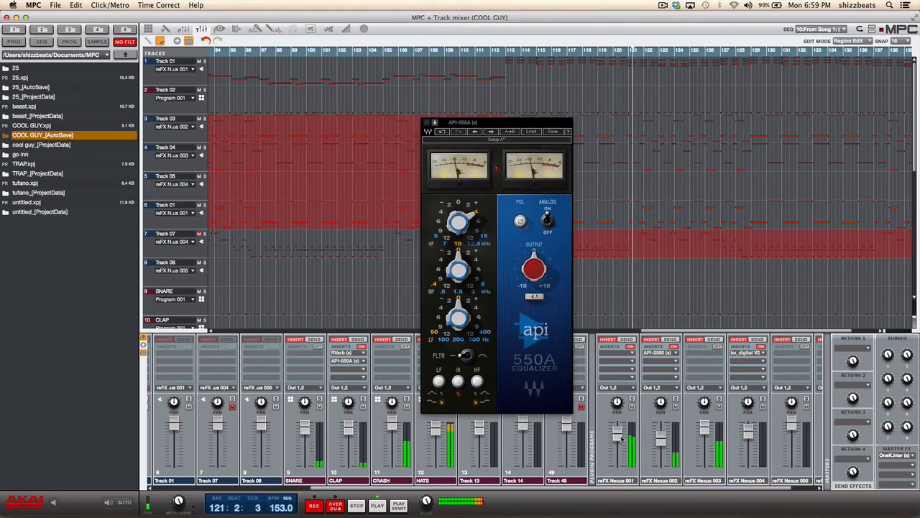
{"action": "left_click_drag", "start_coordinate": [622, 436], "coordinate": [618, 440]}
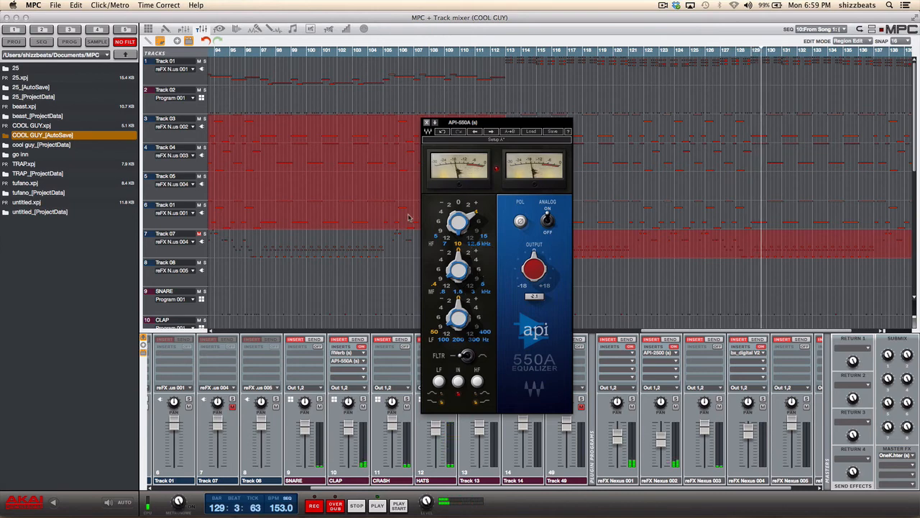
{"action": "left_click", "coordinate": [426, 122]}
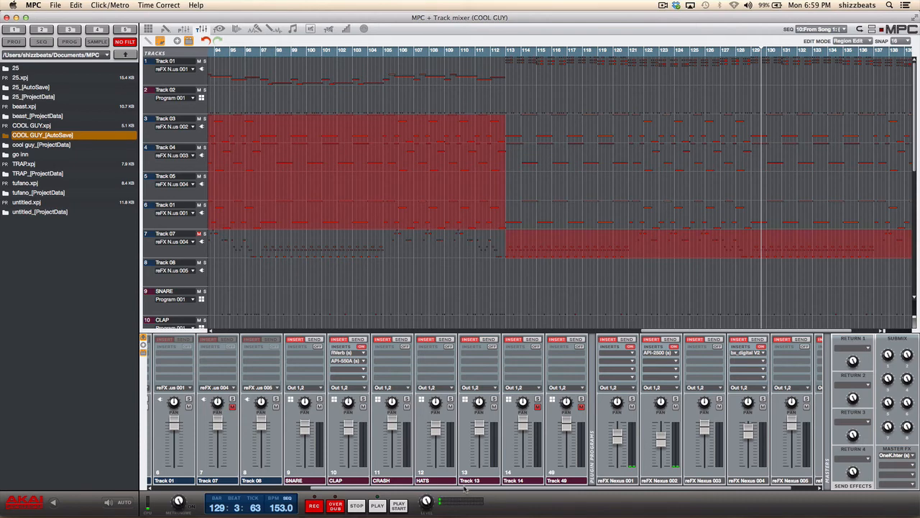
{"action": "left_click_drag", "start_coordinate": [470, 489], "coordinate": [529, 487]}
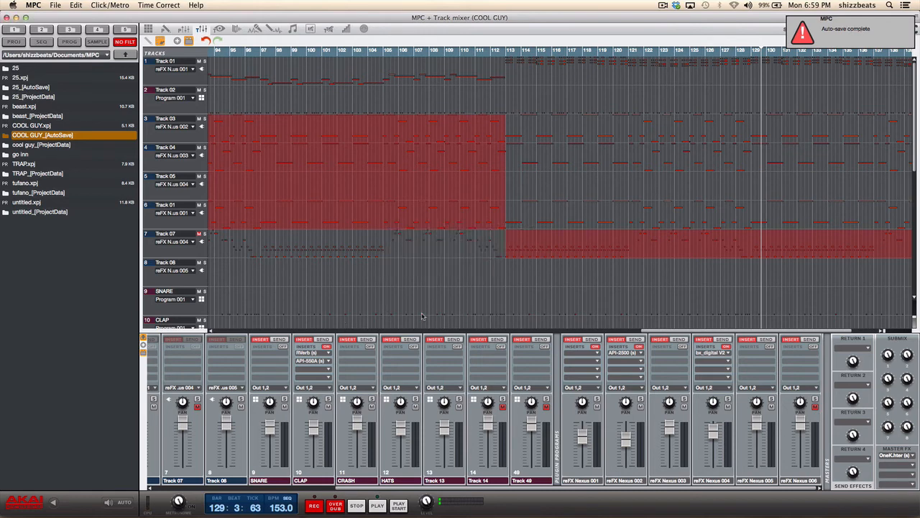
{"action": "scroll", "coordinate": [551, 259], "scroll_direction": "left", "scroll_amount": 10}
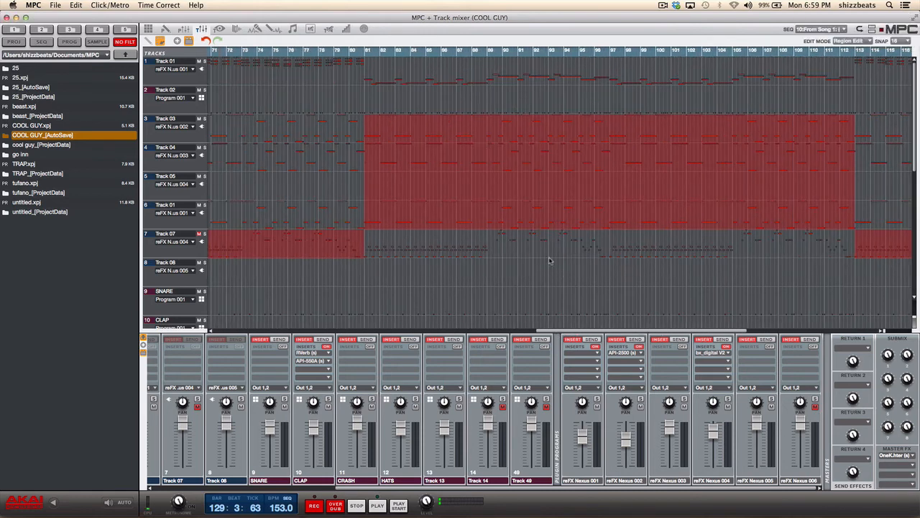
{"action": "scroll", "coordinate": [550, 259], "scroll_direction": "down", "scroll_amount": 4}
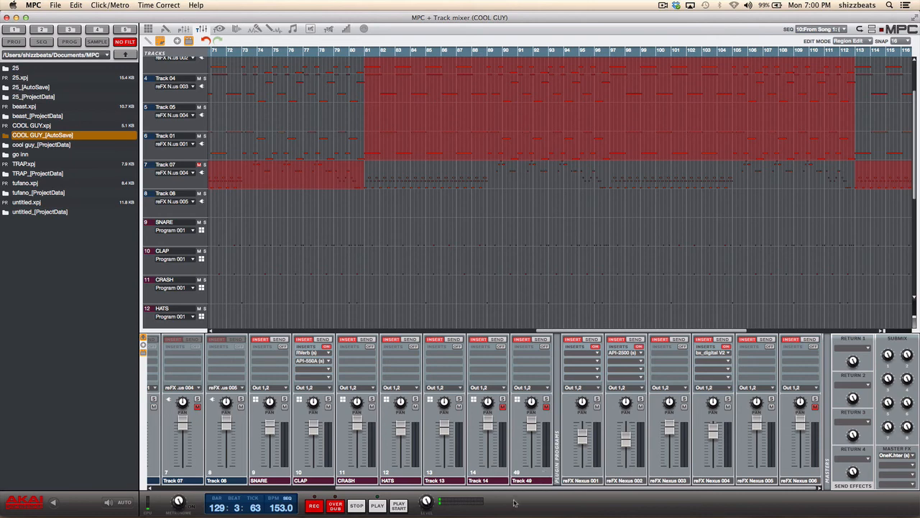
{"action": "left_click_drag", "start_coordinate": [500, 492], "coordinate": [367, 491]}
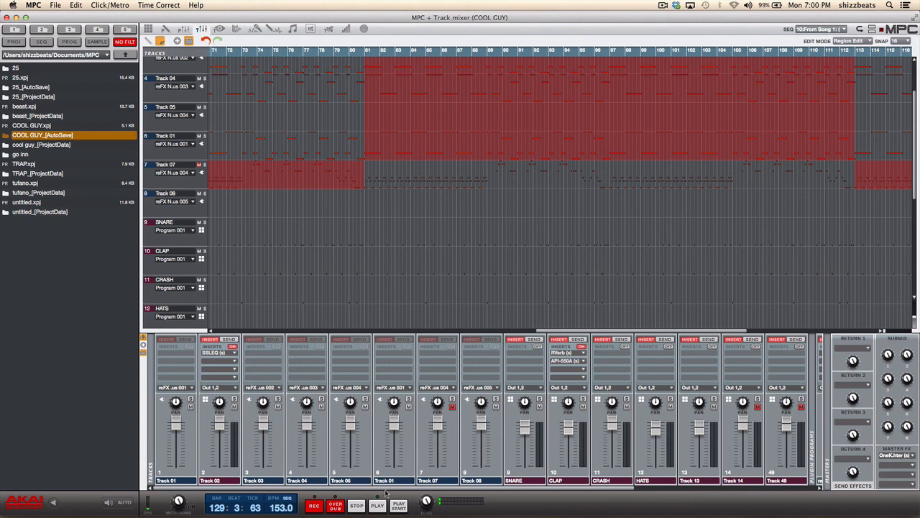
{"action": "left_click_drag", "start_coordinate": [388, 491], "coordinate": [560, 489]}
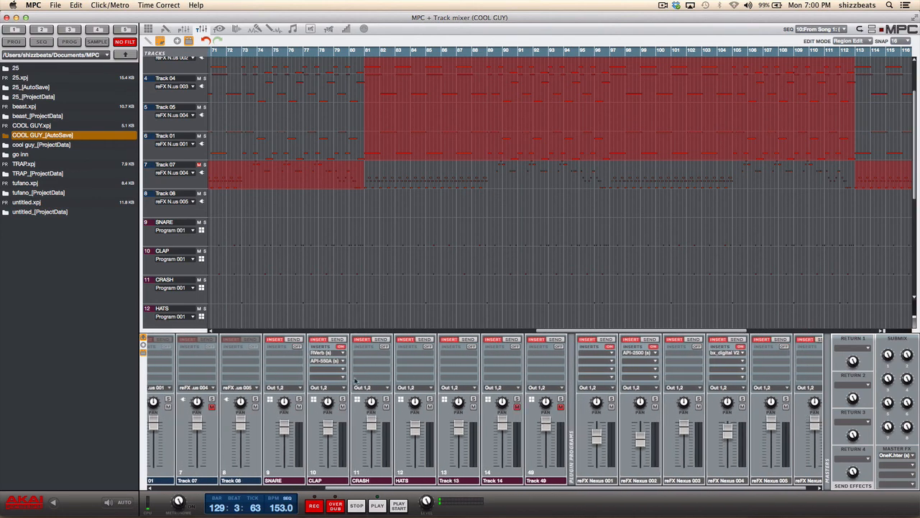